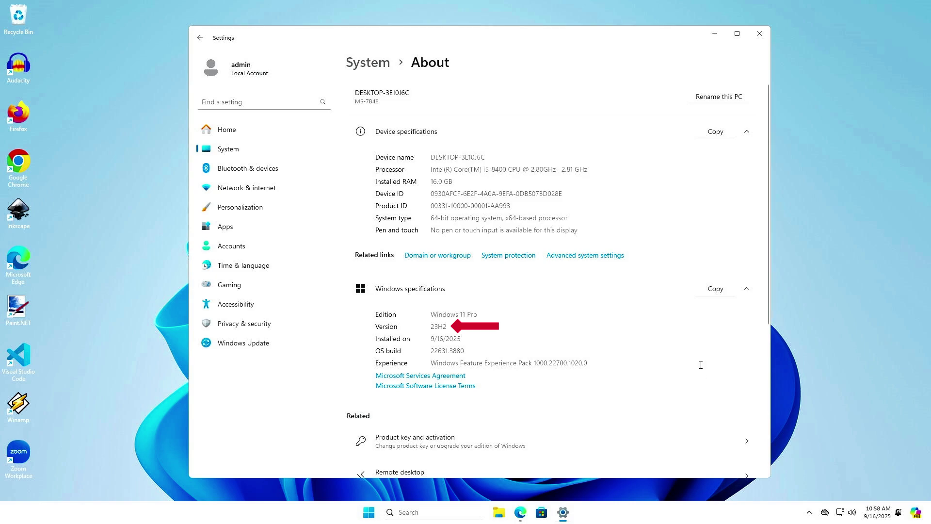
# Confirm Windows 11 Pro version 23H2 on the About page, then minimize Settings.
pyautogui.click(716, 34)
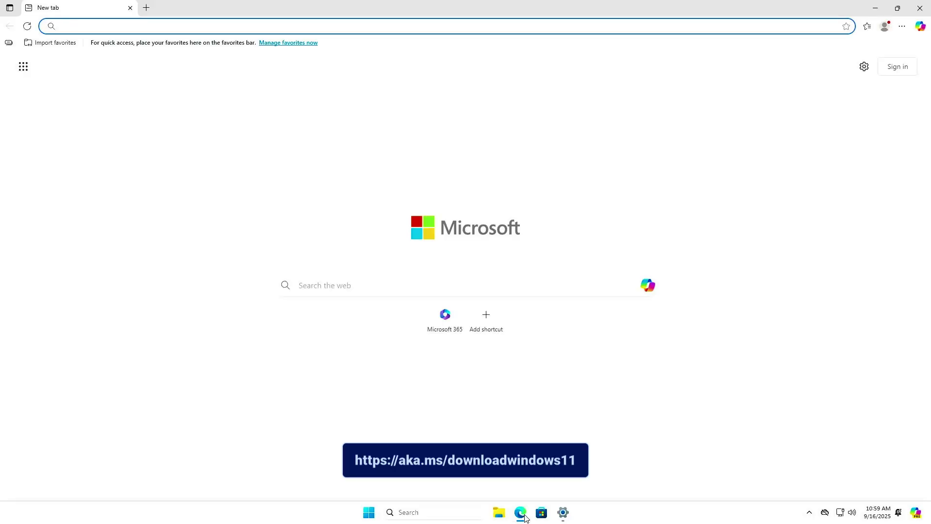
# Go to aka.ms/downloadwindows11 and download Windows11InstallationAssistant.exe.
pyautogui.write('https://aka.ms/downloadwindows11')
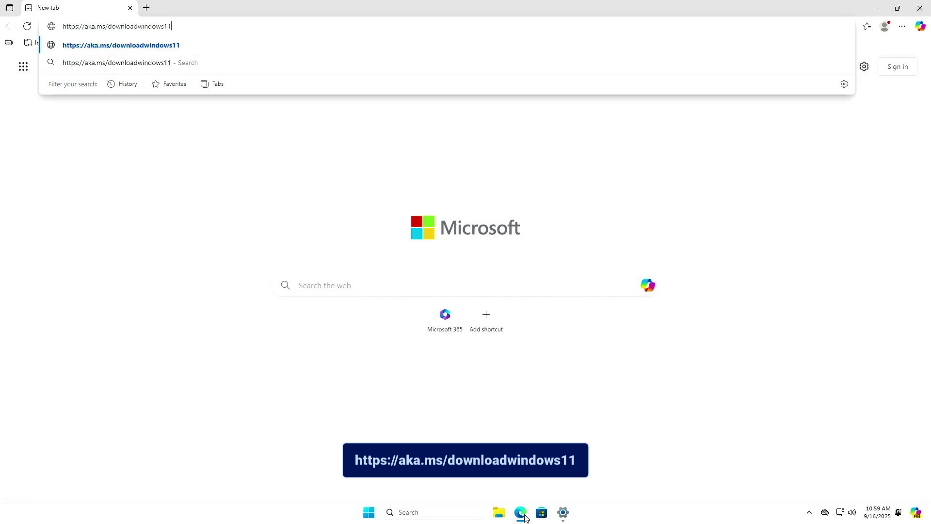
pyautogui.press('Return')
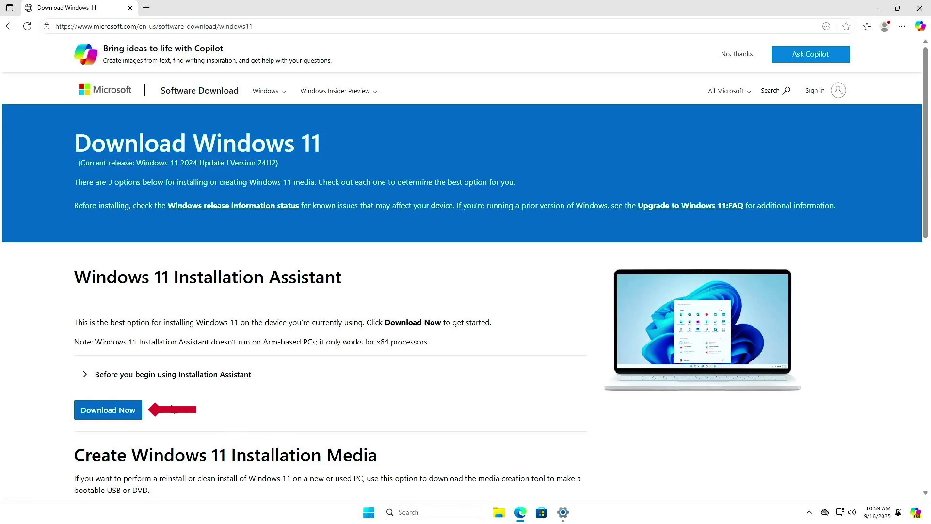
pyautogui.click(135, 411)
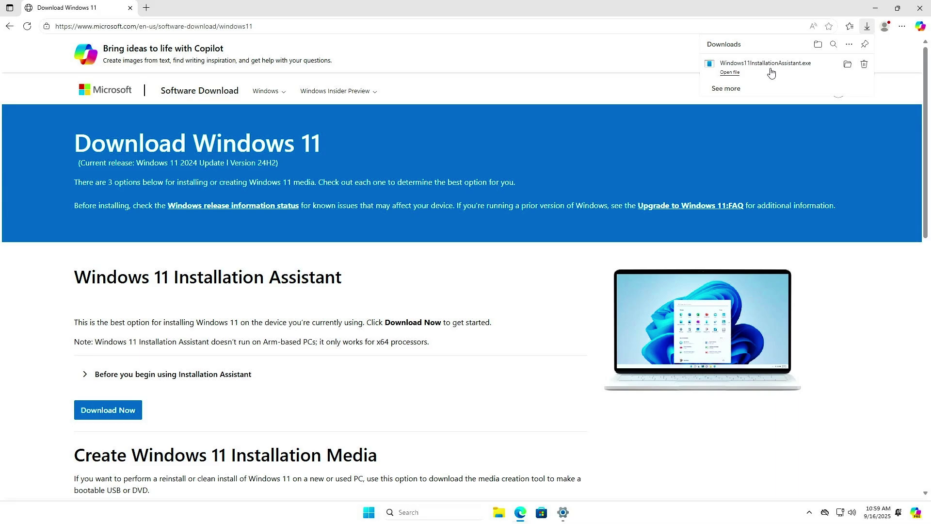
# Download WindowsPCHealthCheckSetup.msi through the assistant's 'Get PC Health Check app' link.
pyautogui.click(873, 9)
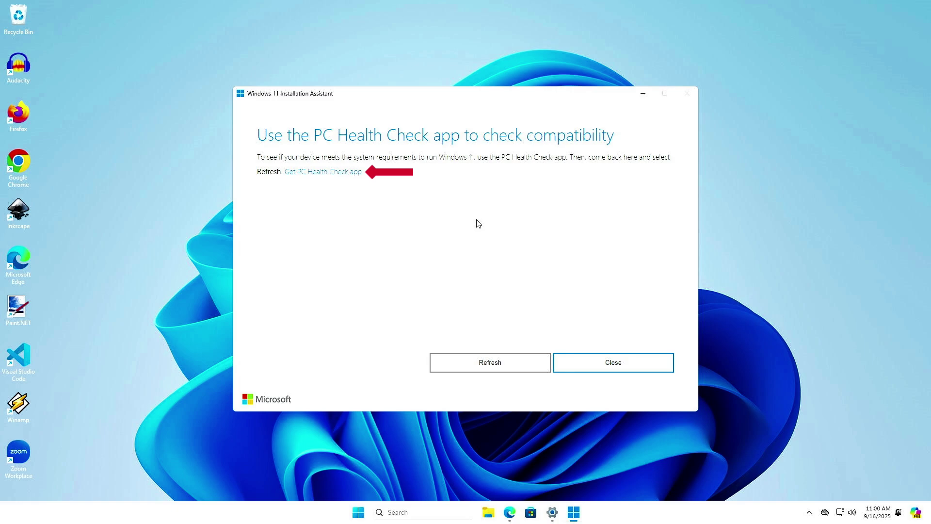
pyautogui.click(356, 172)
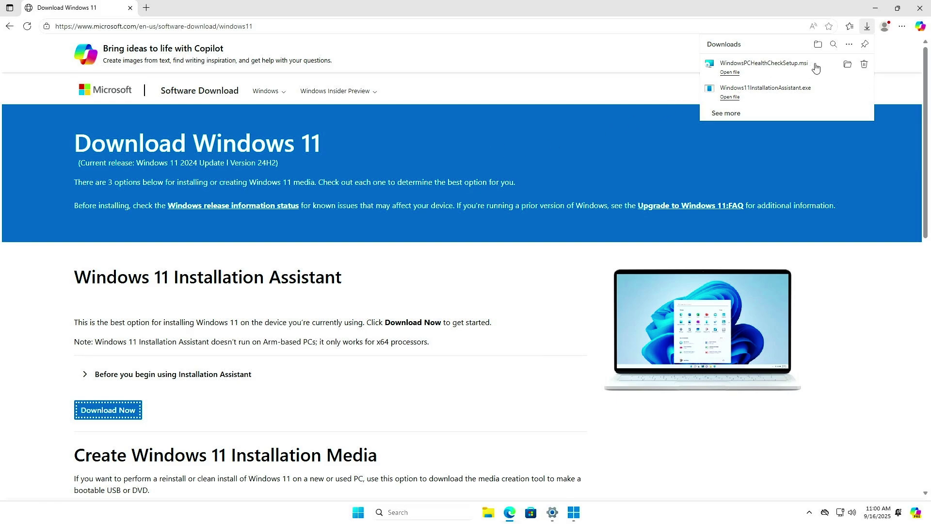
# Accept the license and install PC Health Check.
pyautogui.click(867, 11)
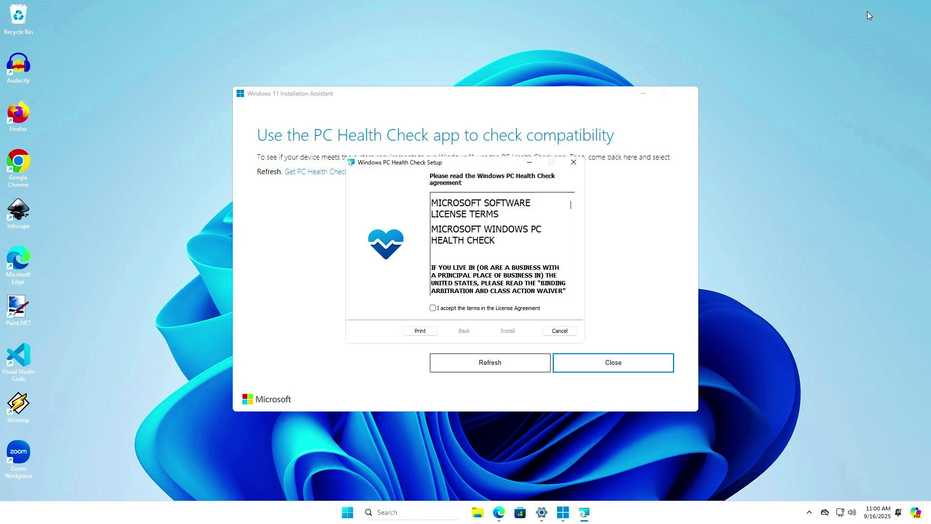
pyautogui.click(510, 309)
pyautogui.click(514, 332)
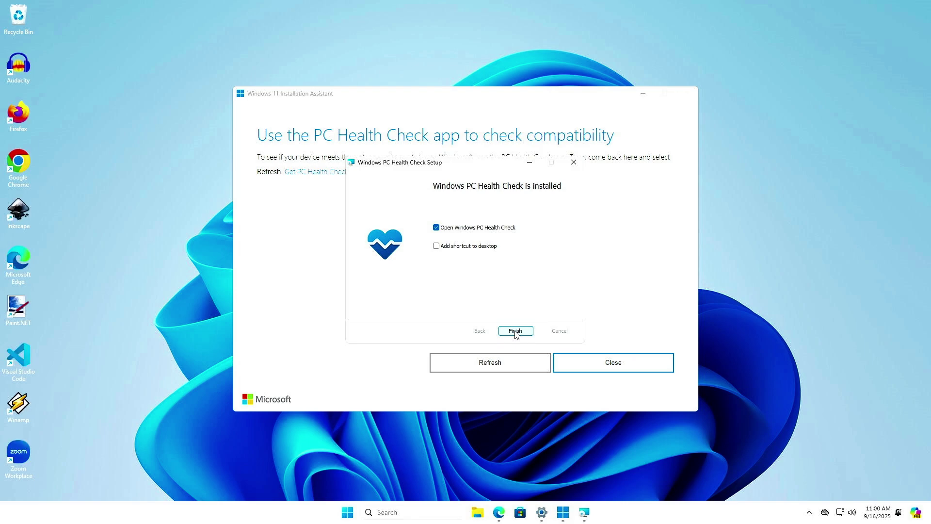
pyautogui.click(516, 332)
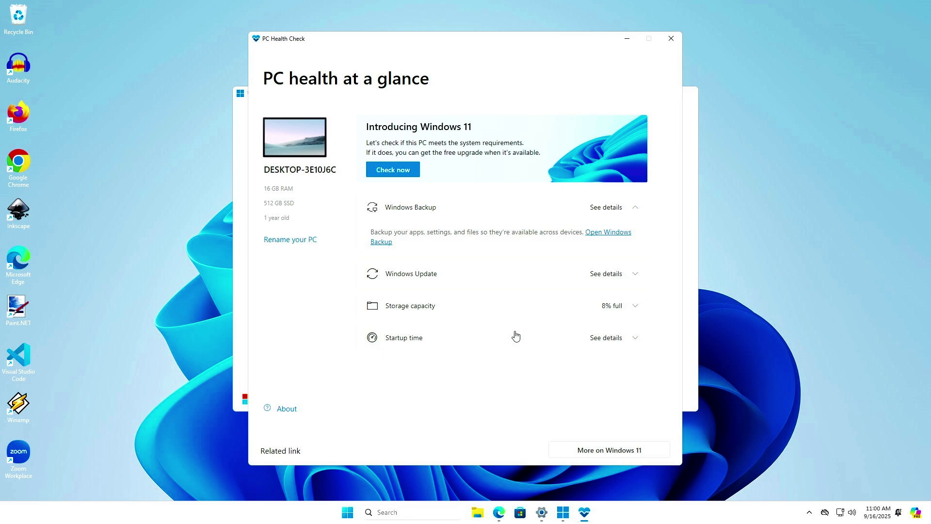
# Run the Windows 11 requirements check, review all results, and minimize PC Health Check.
pyautogui.click(412, 175)
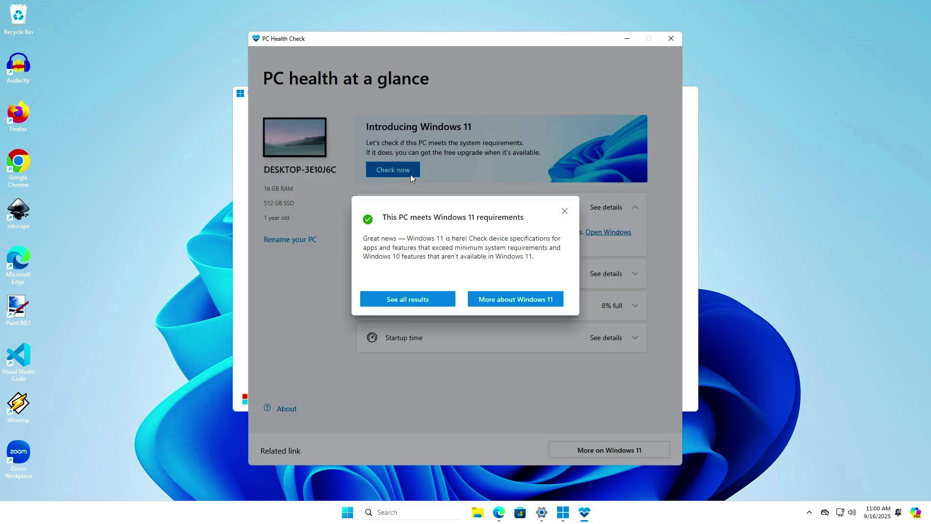
pyautogui.click(432, 299)
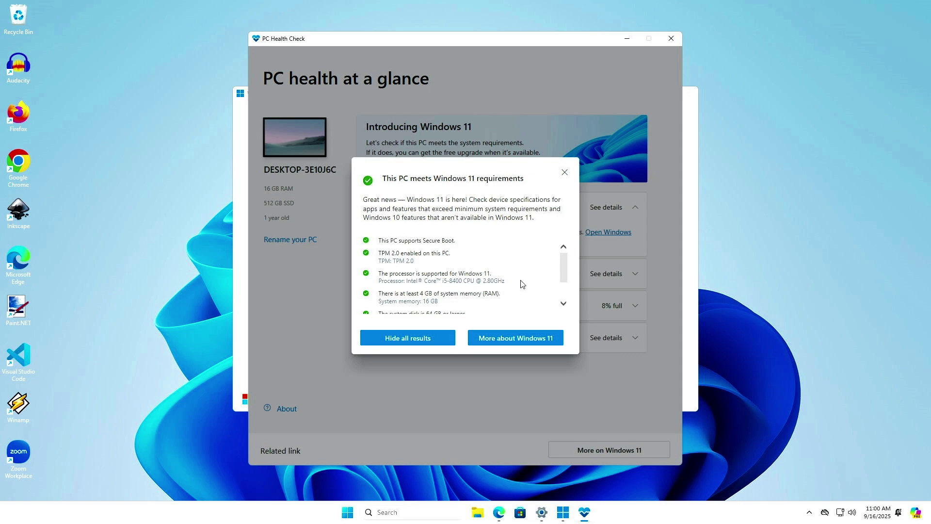
pyautogui.click(564, 173)
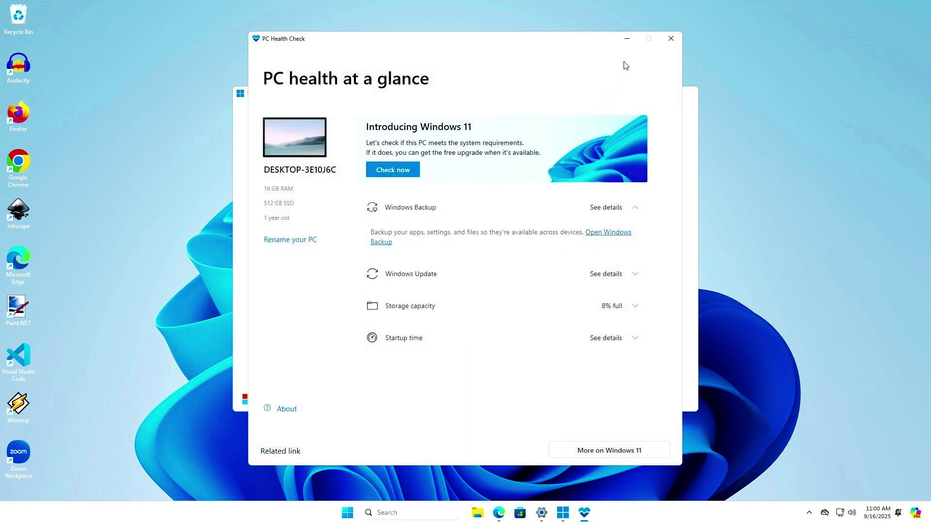
pyautogui.click(629, 39)
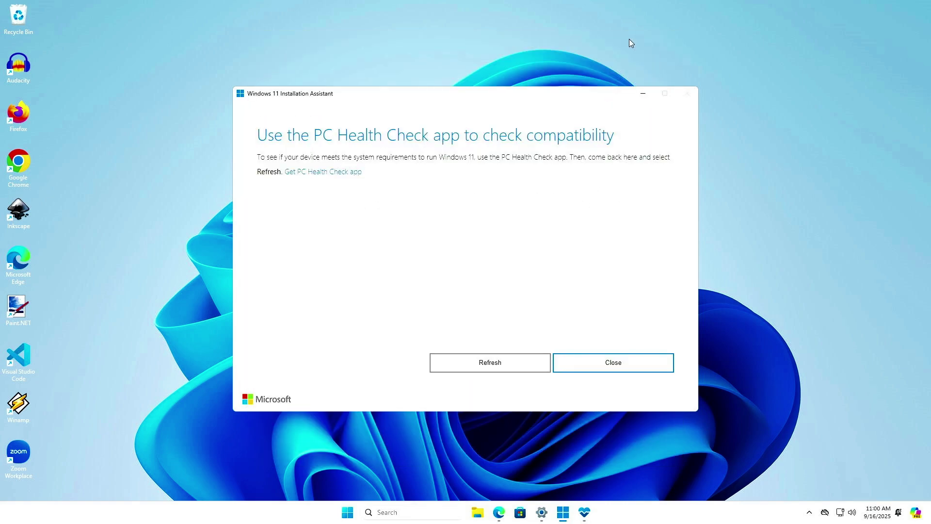
# Refresh the compatibility check, accept and install Windows 11, then restart the PC.
pyautogui.click(512, 365)
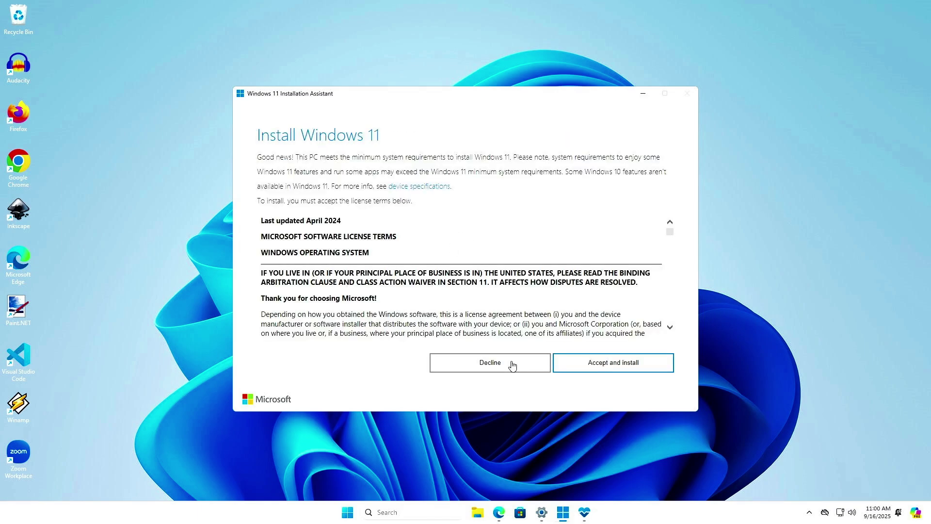
pyautogui.click(652, 366)
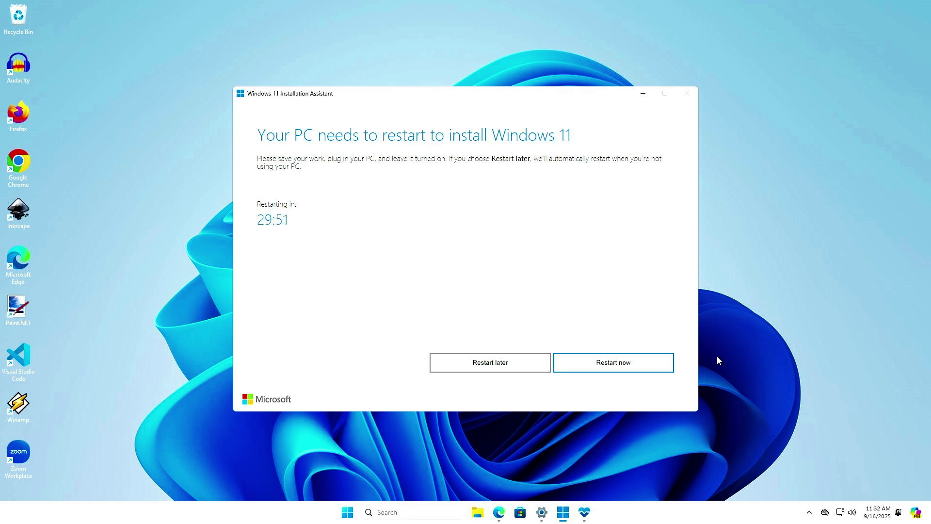
pyautogui.click(666, 368)
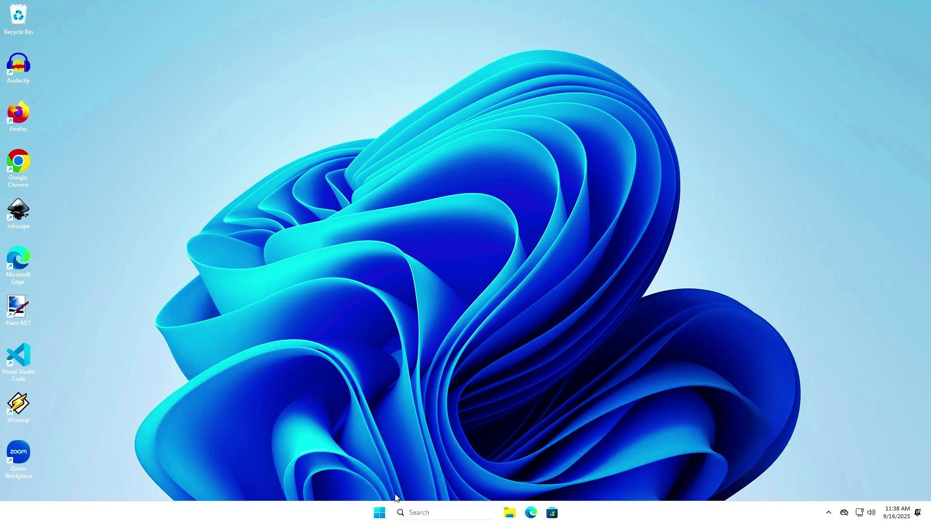
# Verify About shows Windows 11 Pro 24H2, then open System > Recovery.
pyautogui.rightClick(381, 515)
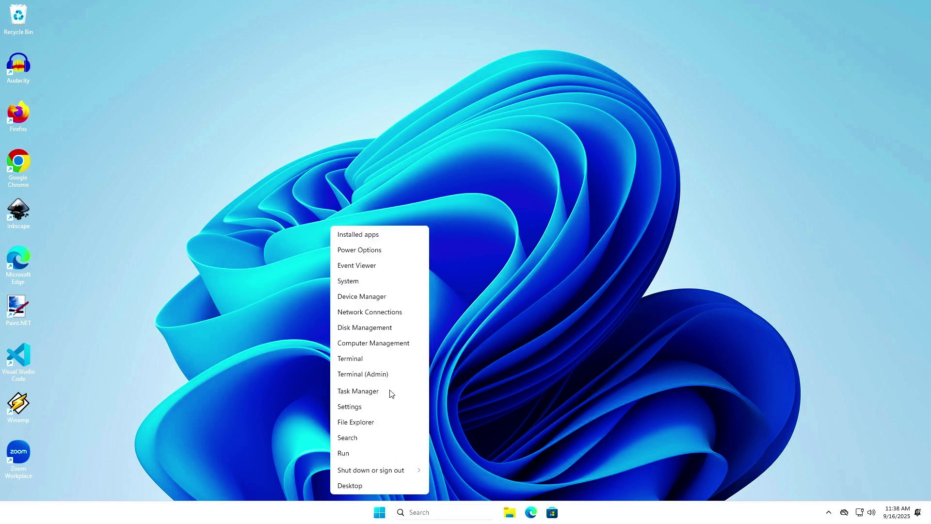
pyautogui.click(380, 281)
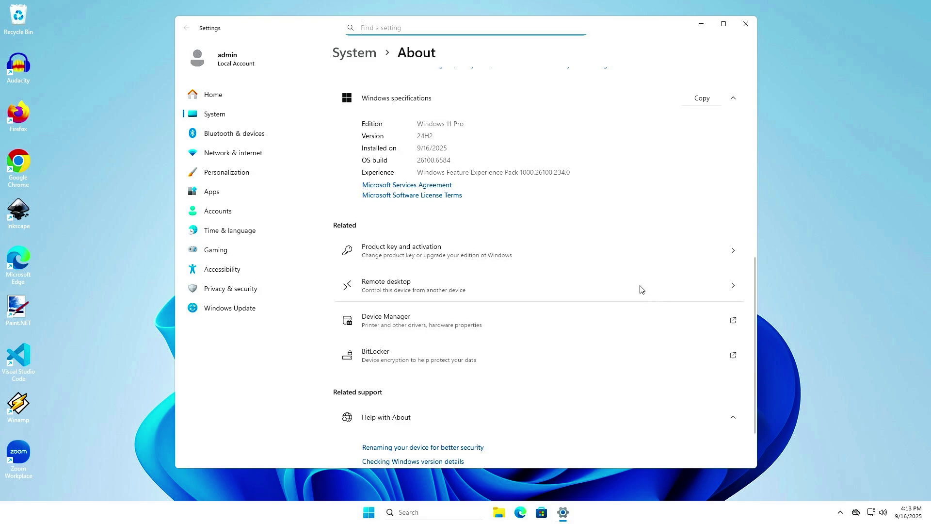
pyautogui.click(235, 116)
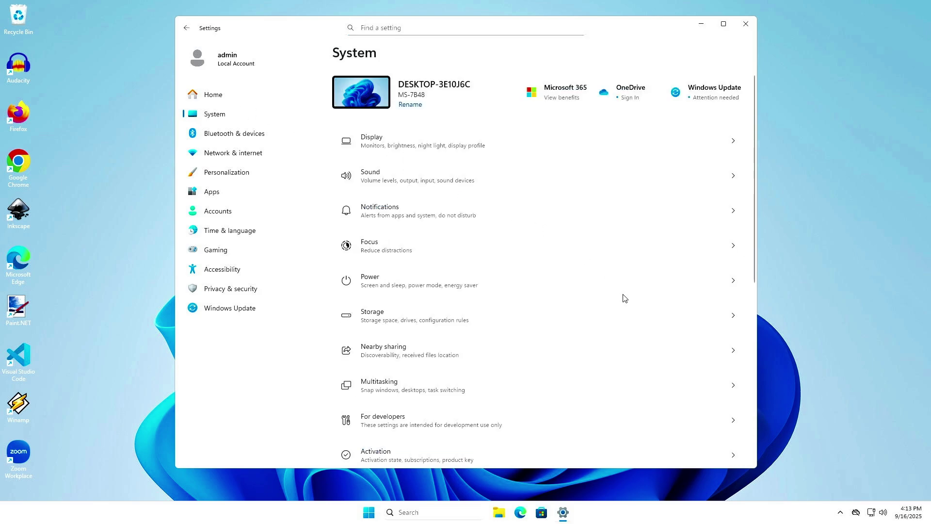
pyautogui.scroll(-6, 625, 299)
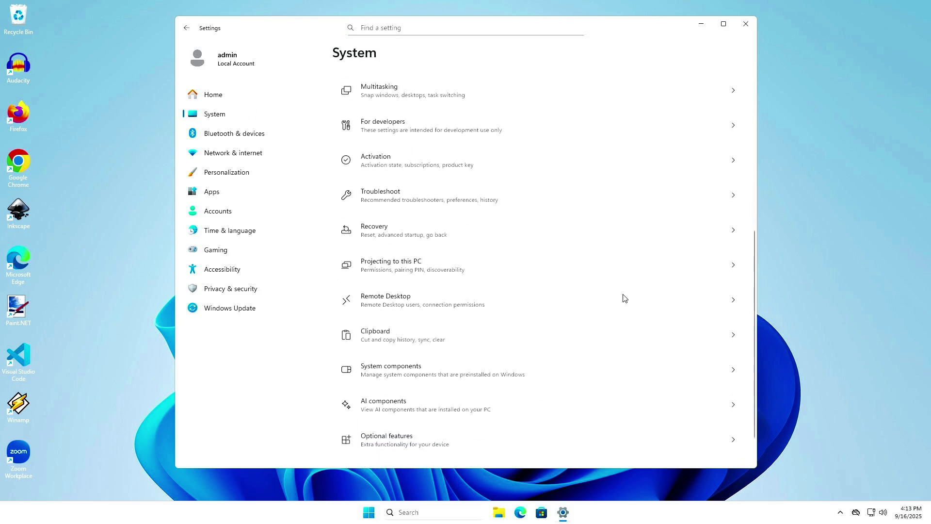
pyautogui.click(476, 230)
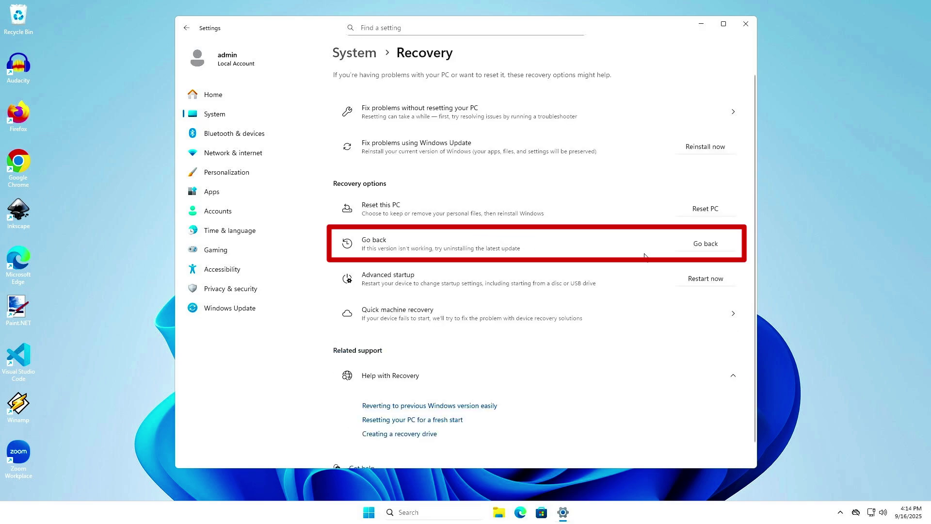
# Roll back to the earlier Windows build, skipping updates and acknowledging each warning.
pyautogui.click(725, 248)
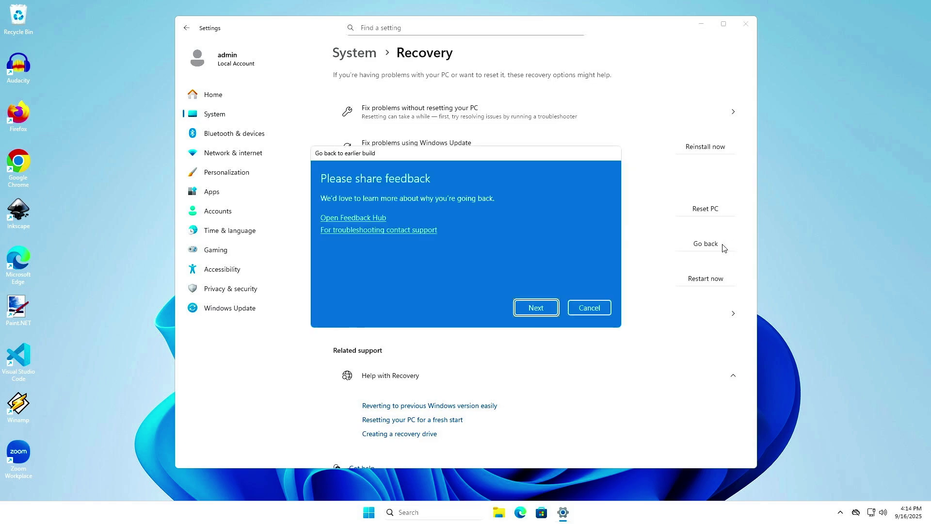
pyautogui.click(547, 311)
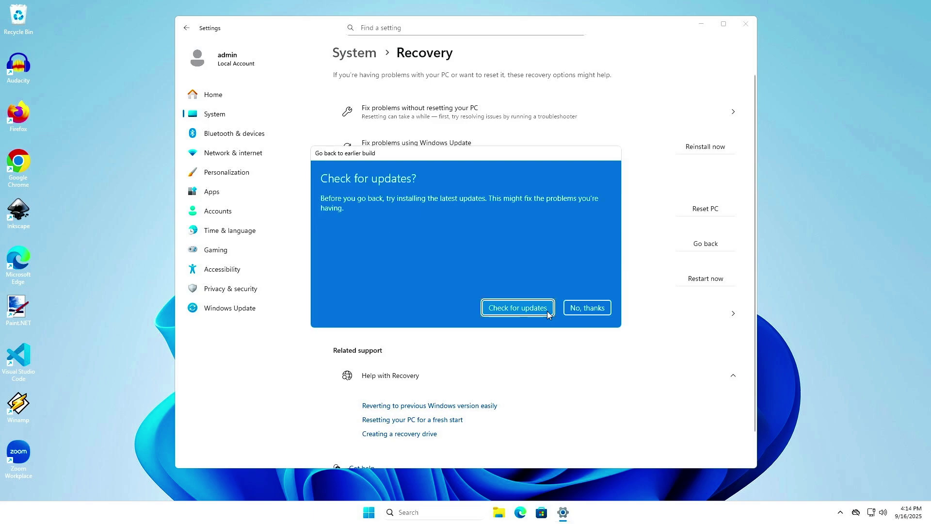
pyautogui.click(607, 308)
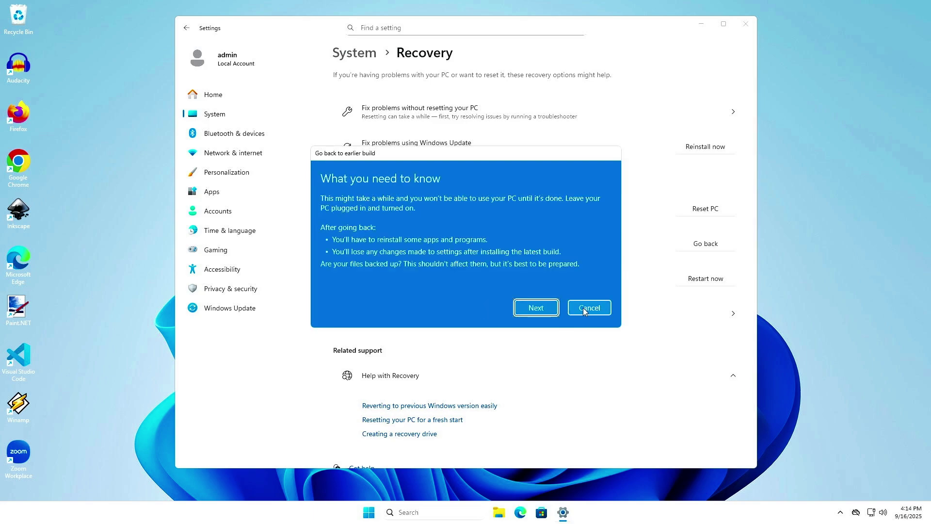
pyautogui.click(548, 310)
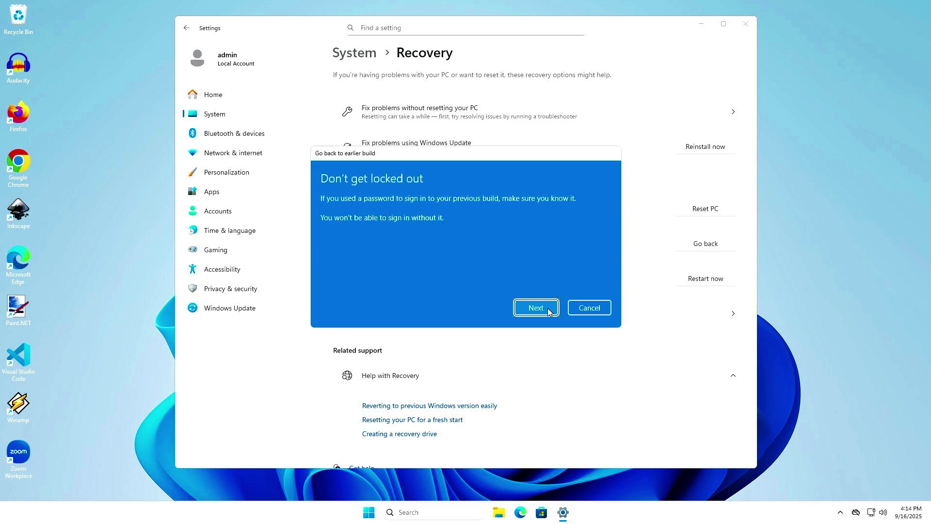
pyautogui.click(549, 311)
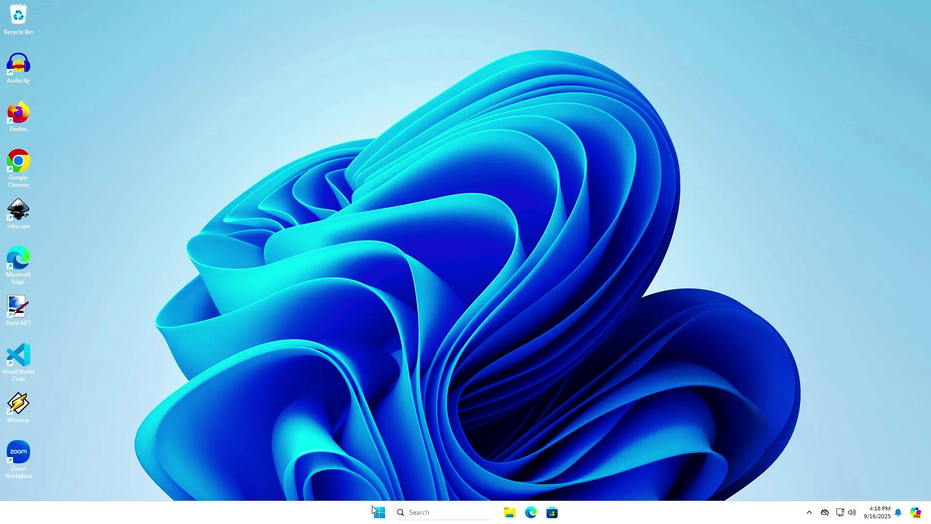
# Open Settings > About from the Start right-click menu to verify version 23H2.
pyautogui.rightClick(376, 511)
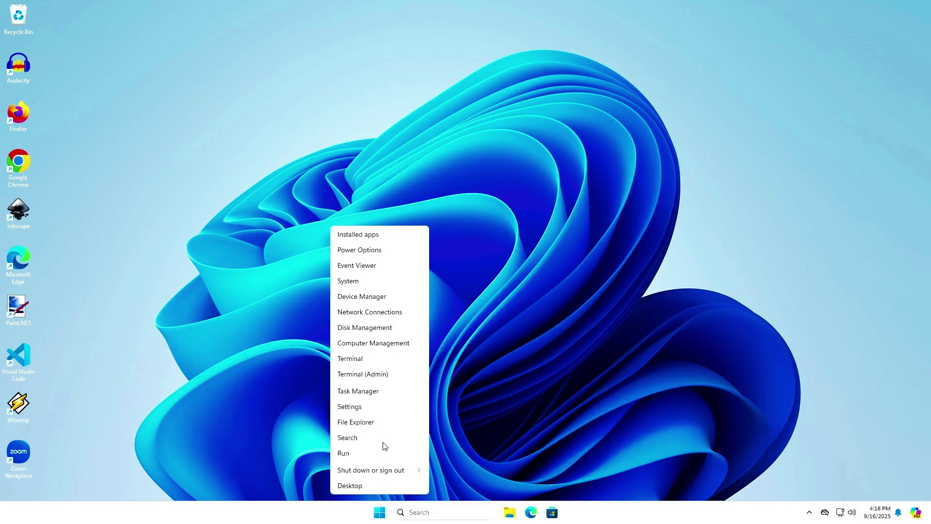
pyautogui.click(386, 283)
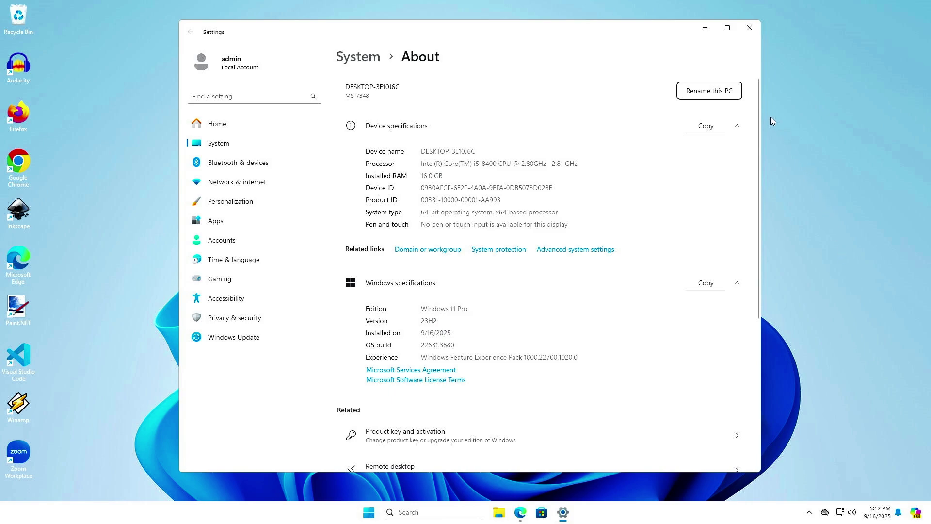
# Open aka.ms/downloadwindows11 in Edge and confirm the Windows 11 multi-edition ISO for x64.
pyautogui.click(706, 30)
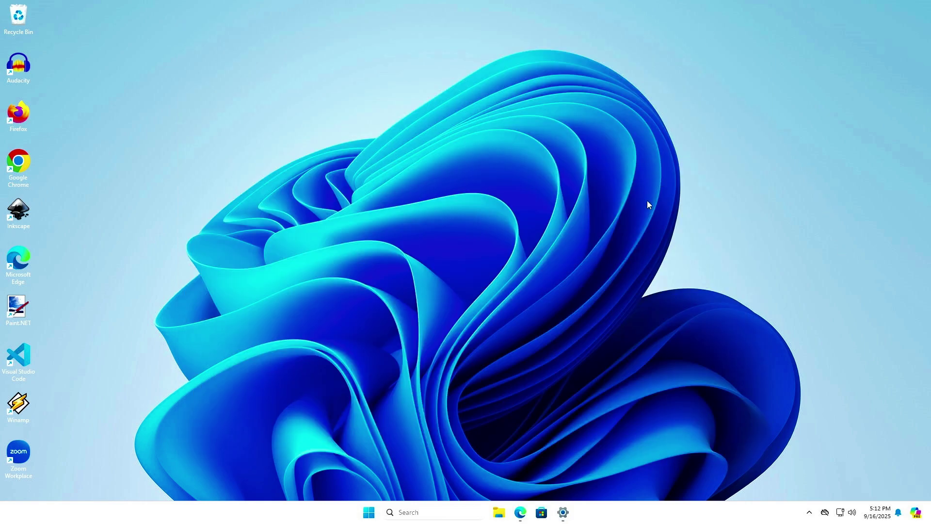
pyautogui.click(522, 515)
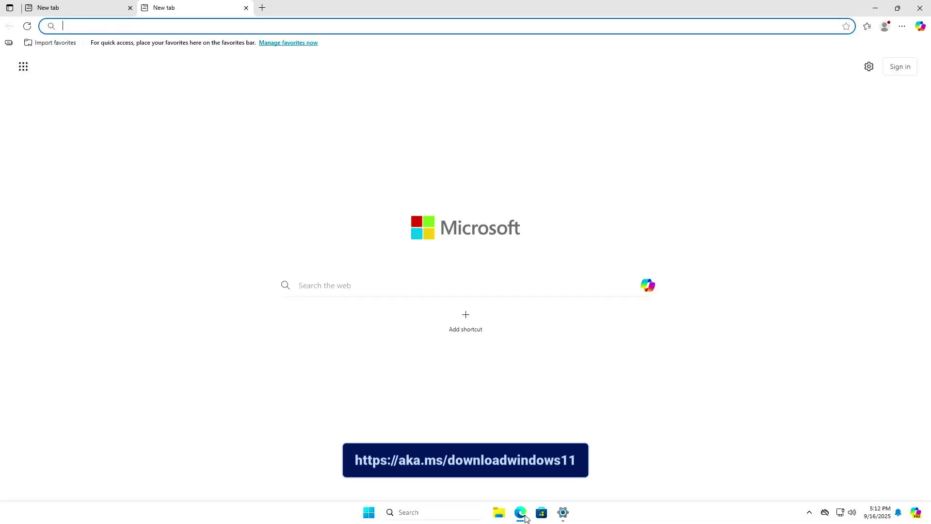
pyautogui.write('https://aka.ms/downloadwindows11')
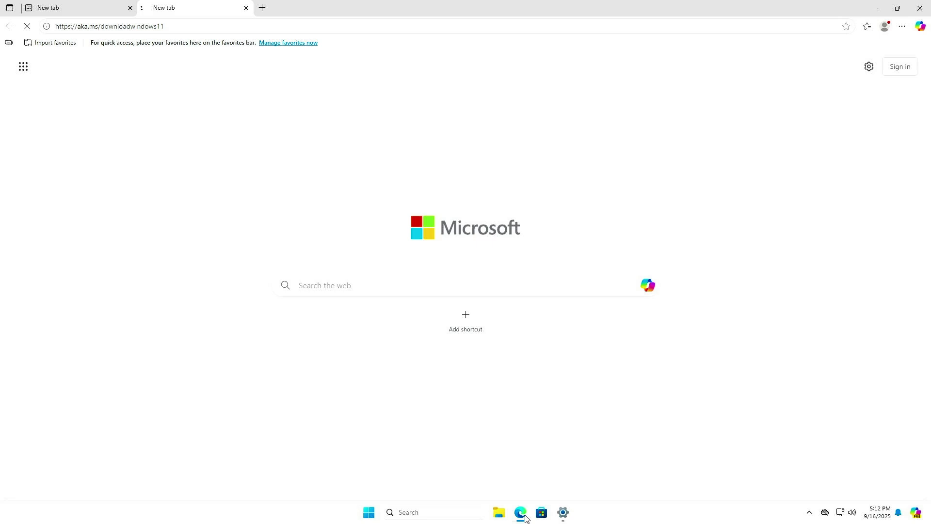
pyautogui.scroll(-8, 514, 396)
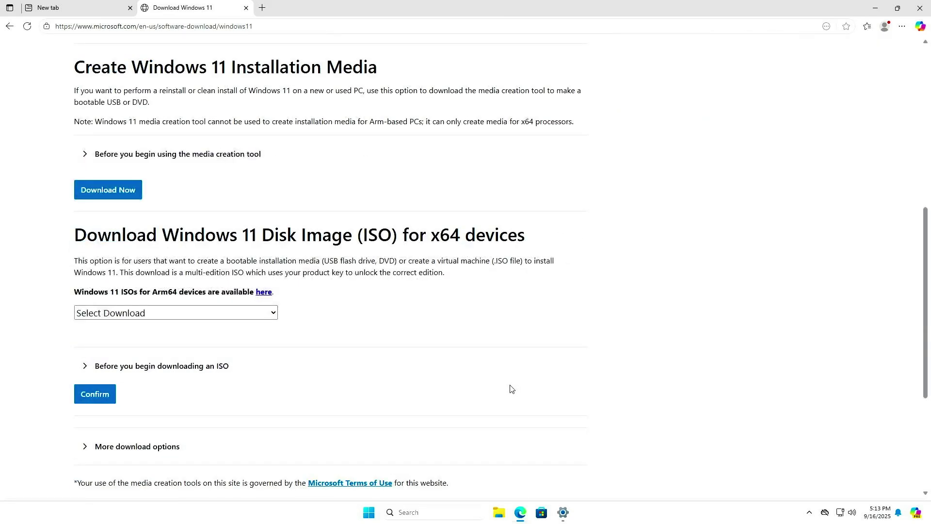
pyautogui.click(260, 314)
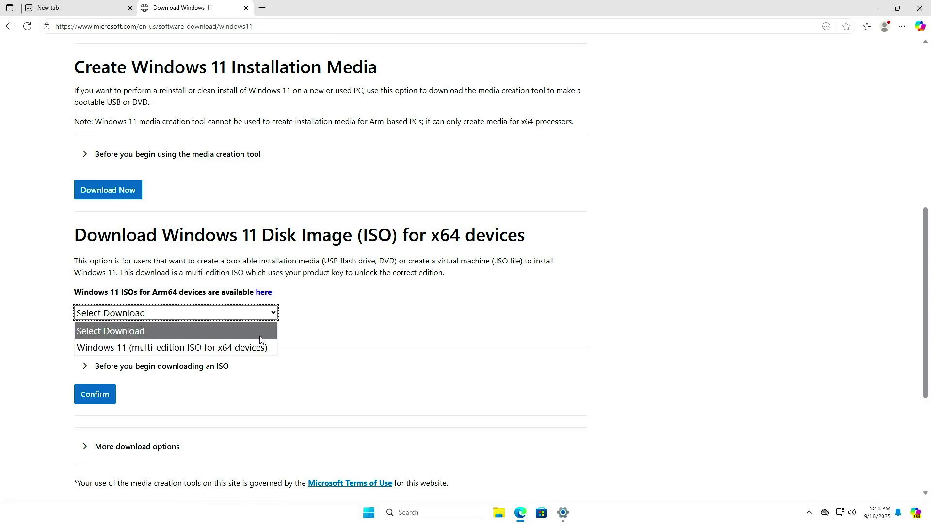
pyautogui.click(255, 347)
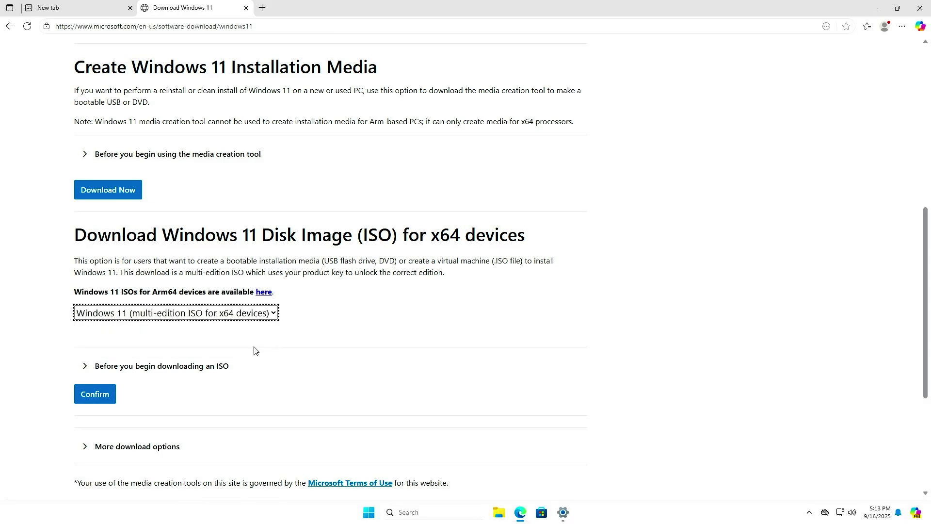
pyautogui.click(113, 395)
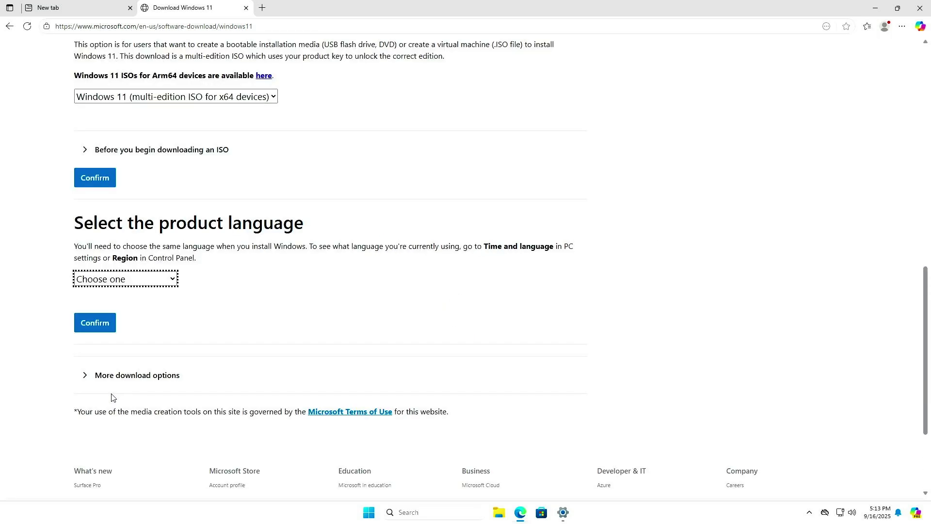
# Choose English (United States) and download the 64-bit ISO Win11_24H2_English_x64.iso.
pyautogui.click(155, 282)
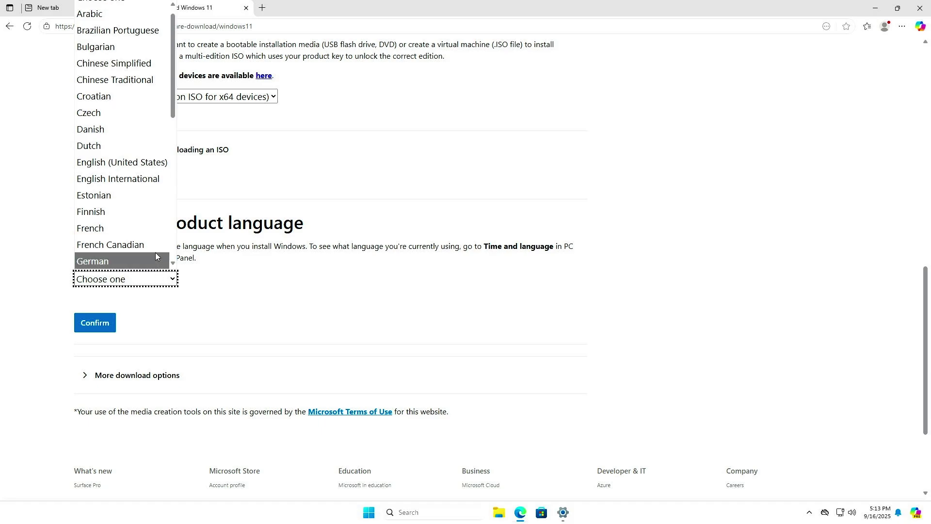
pyautogui.click(155, 163)
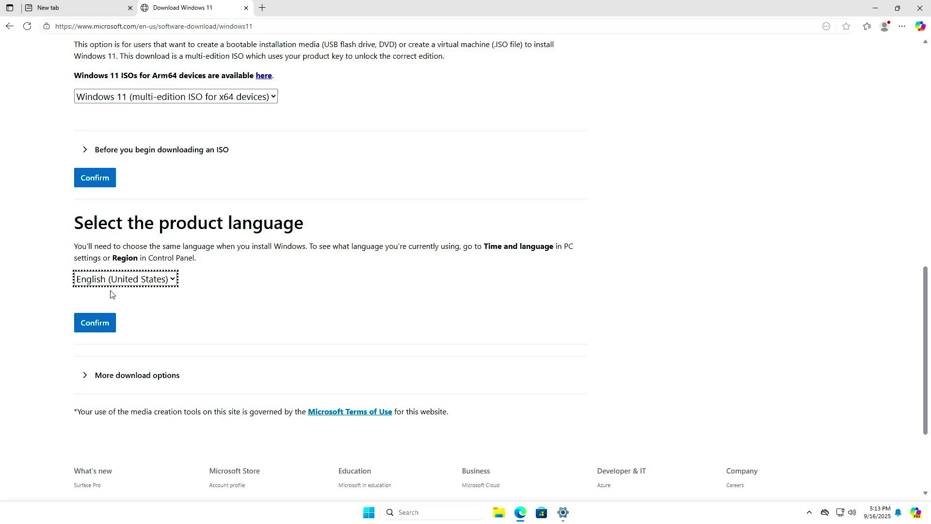
pyautogui.click(99, 323)
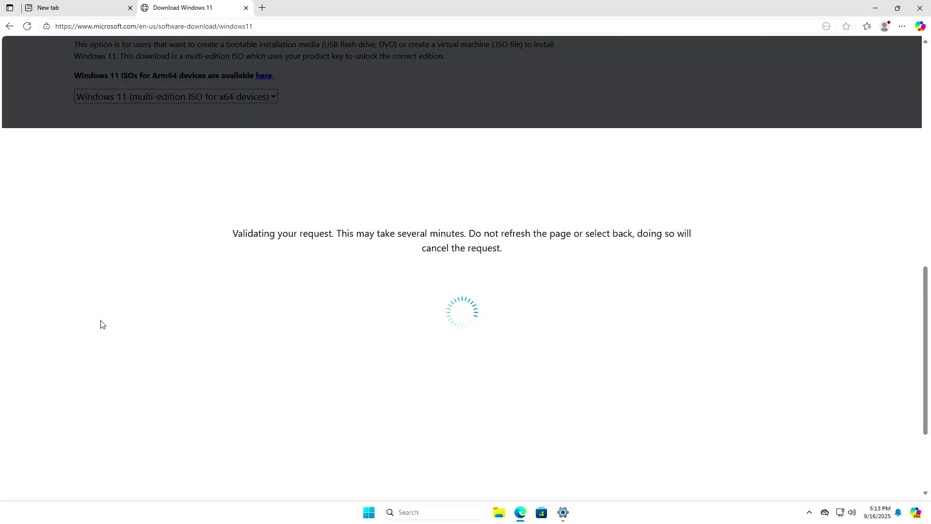
pyautogui.scroll(-3, 101, 324)
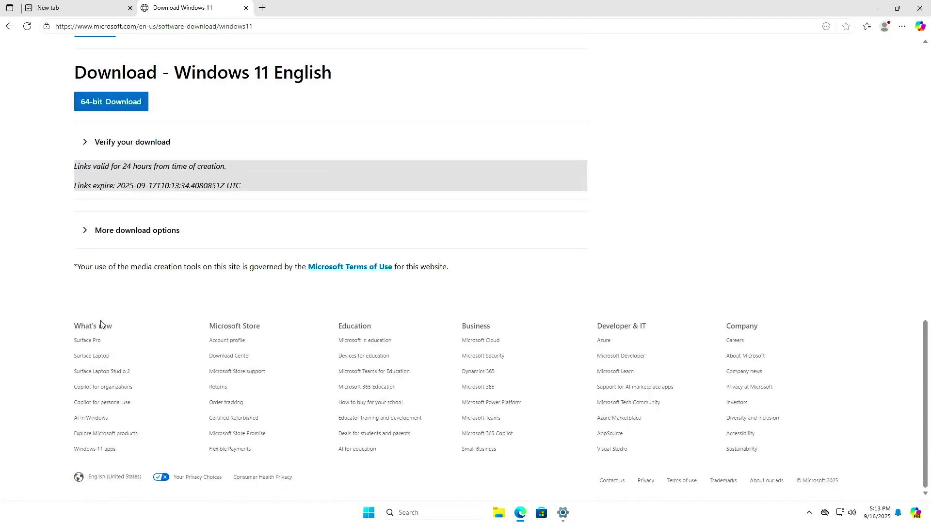
pyautogui.click(126, 107)
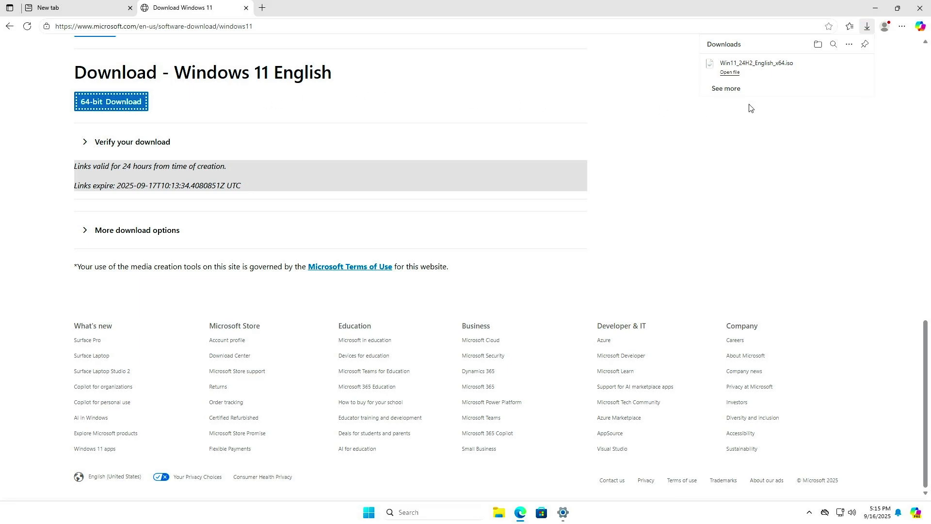
# Mount Win11_24H2_English_x64.iso as drive D: and launch its setup.exe.
pyautogui.click(817, 44)
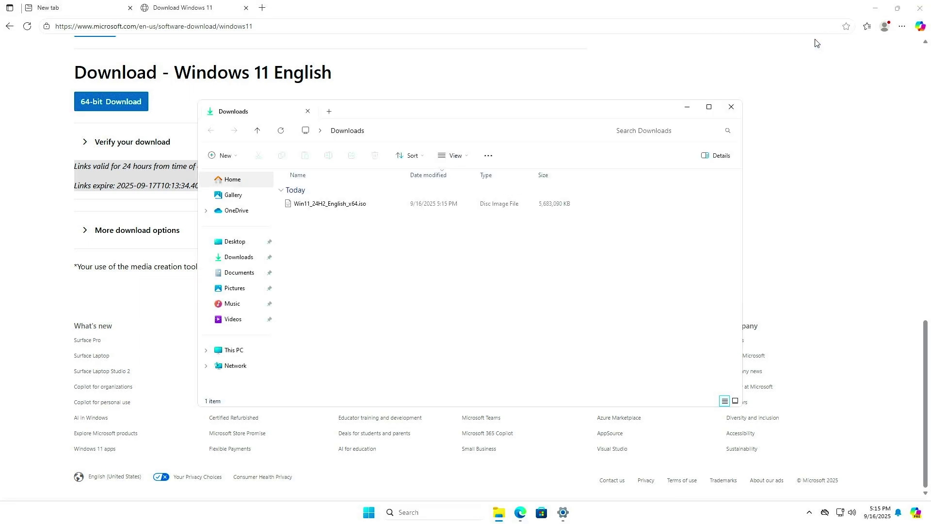
pyautogui.click(875, 11)
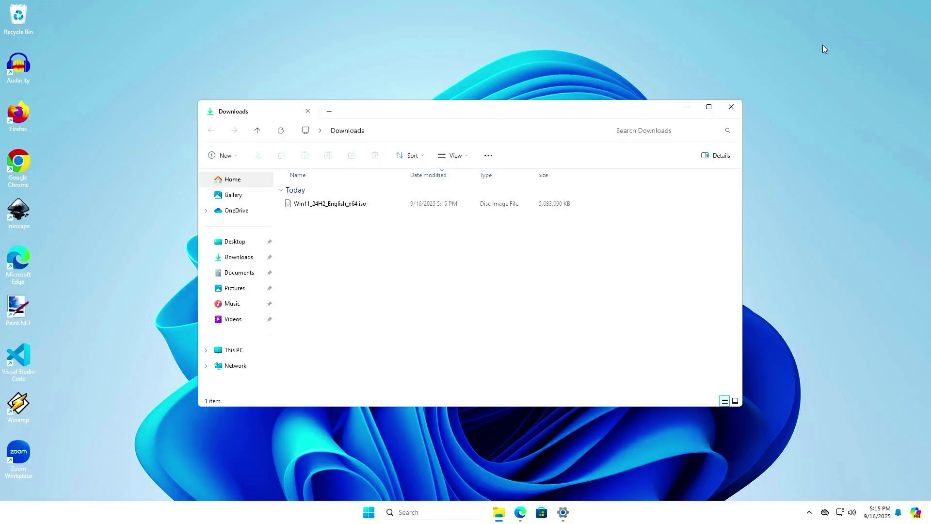
pyautogui.click(360, 204)
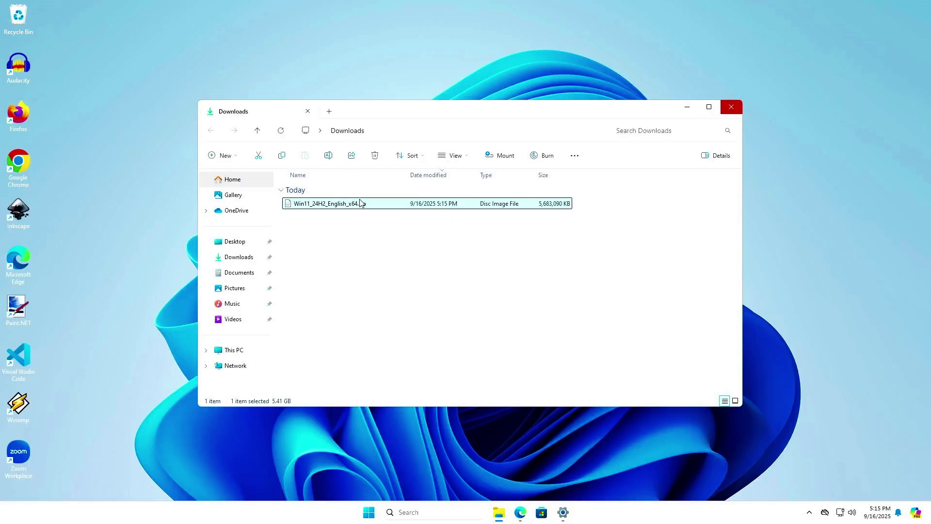
pyautogui.rightClick(377, 204)
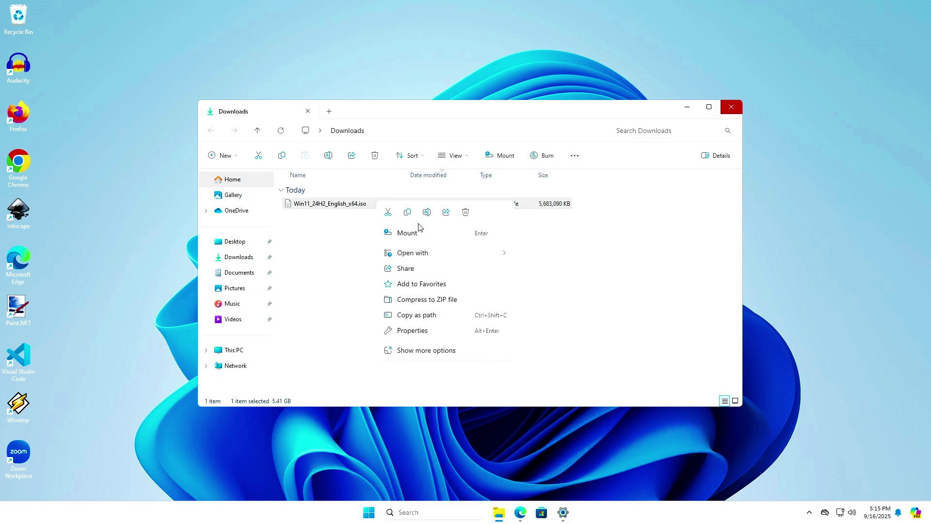
pyautogui.click(436, 235)
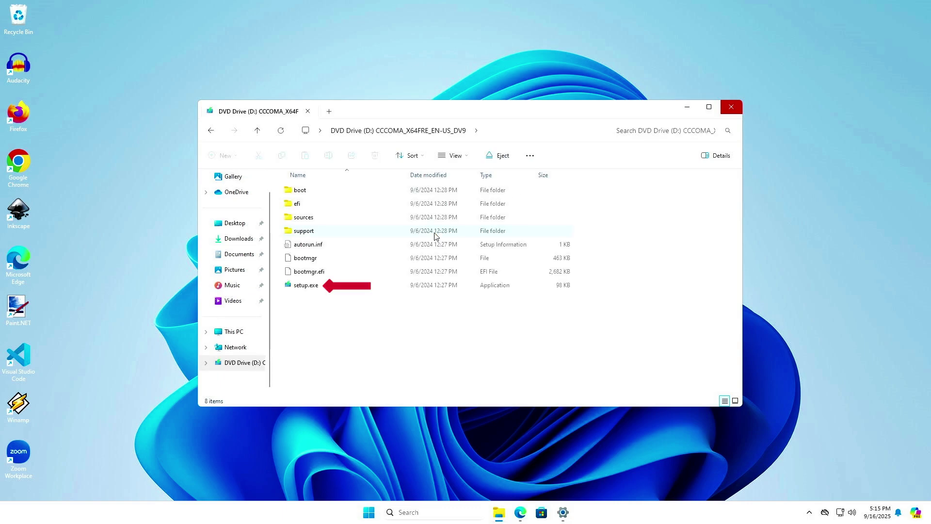
pyautogui.click(349, 287)
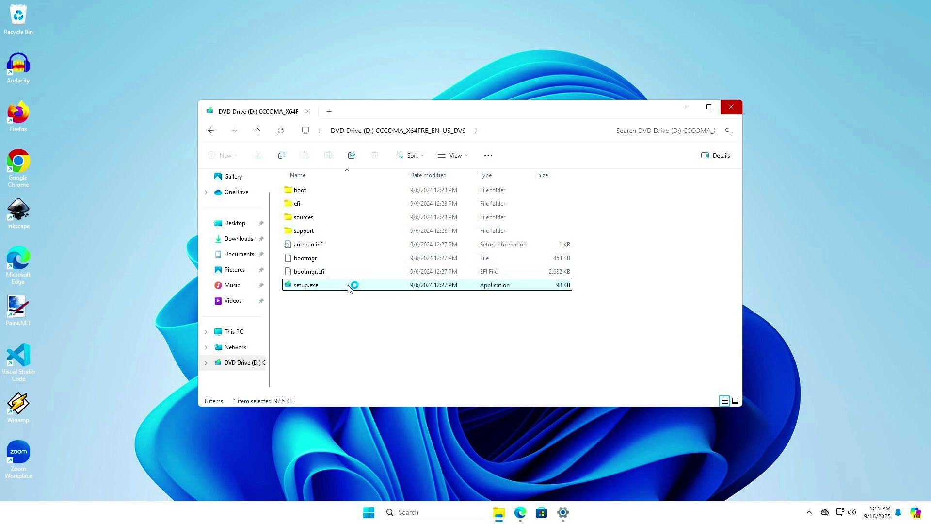
pyautogui.click(686, 107)
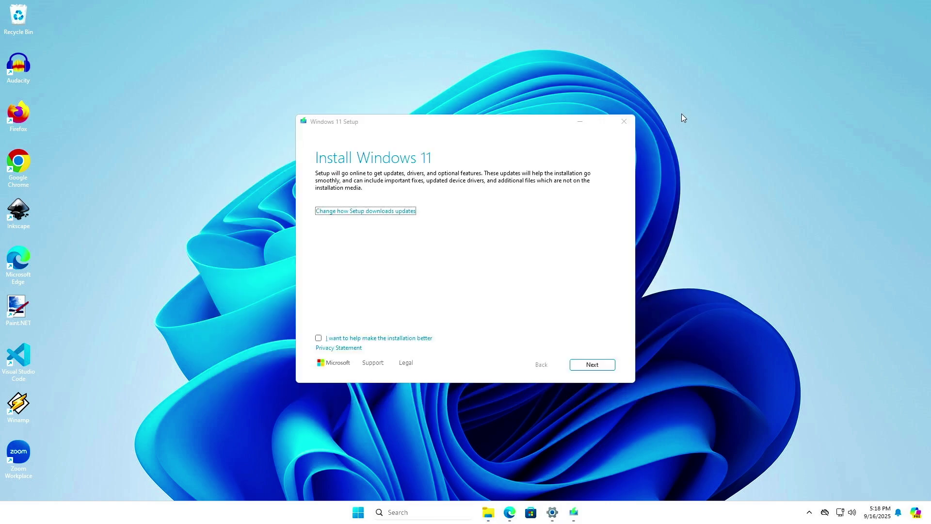
# Accept the license terms and install Windows 11 Pro, keeping personal files and apps.
pyautogui.click(609, 368)
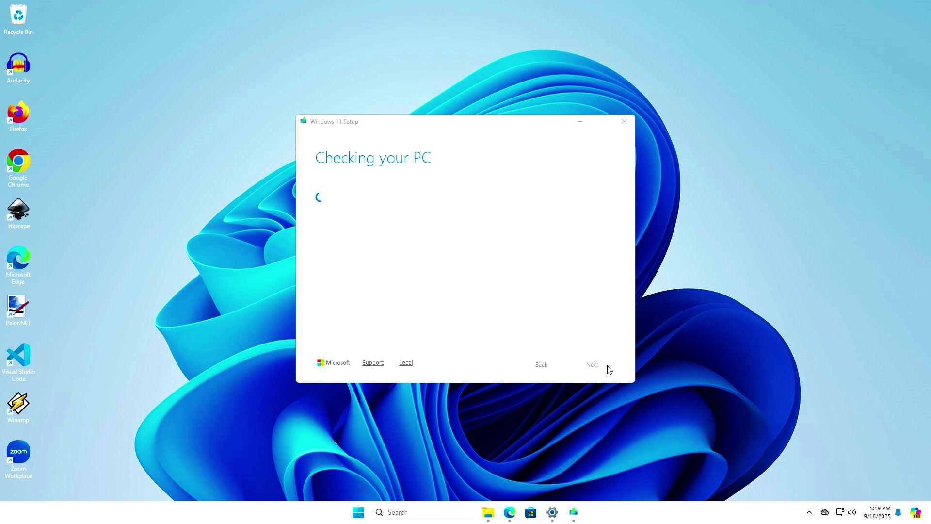
pyautogui.click(608, 366)
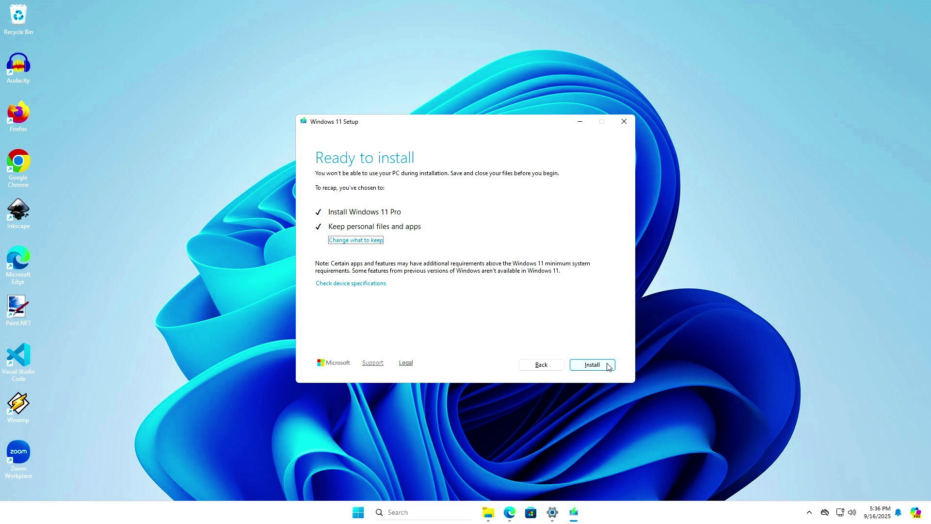
pyautogui.click(593, 364)
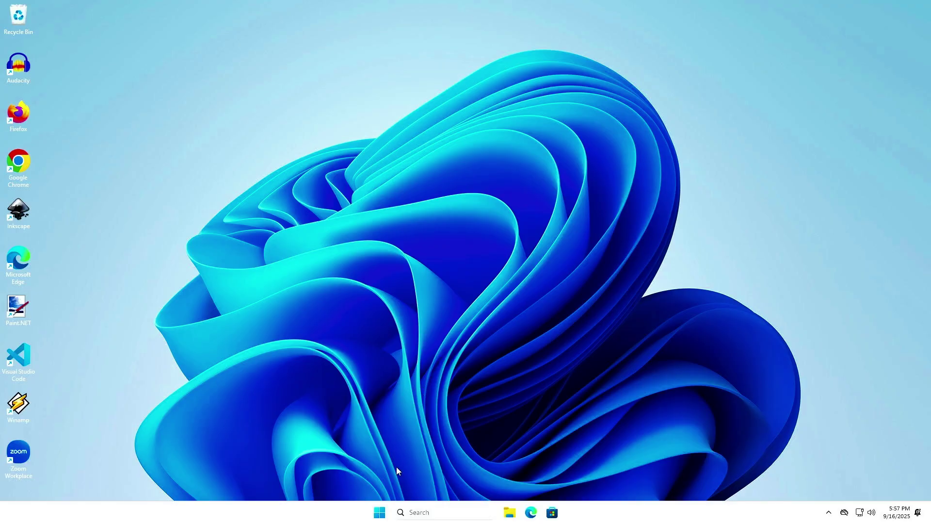
# Open Settings > System > About from the Start button's quick links menu.
pyautogui.rightClick(379, 512)
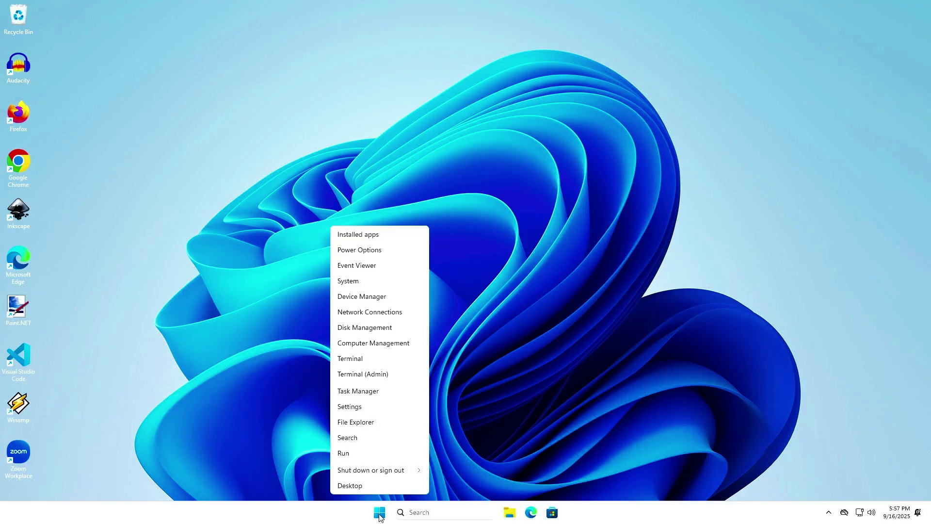
pyautogui.click(392, 280)
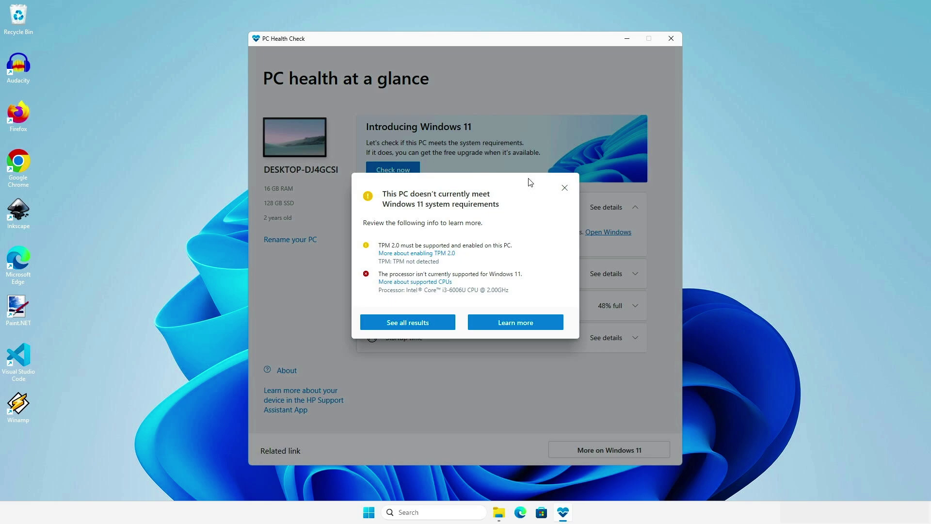
# Dismiss the failed Windows 11 requirements warning and close PC Health Check.
pyautogui.click(564, 188)
pyautogui.click(670, 38)
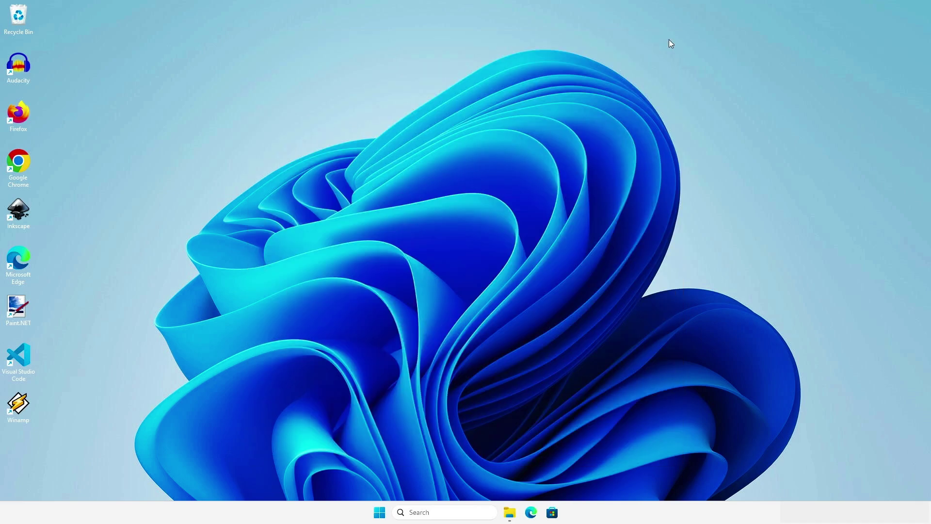
# Mount the Windows 11 24H2 ISO from the Downloads folder as a virtual drive.
pyautogui.click(510, 512)
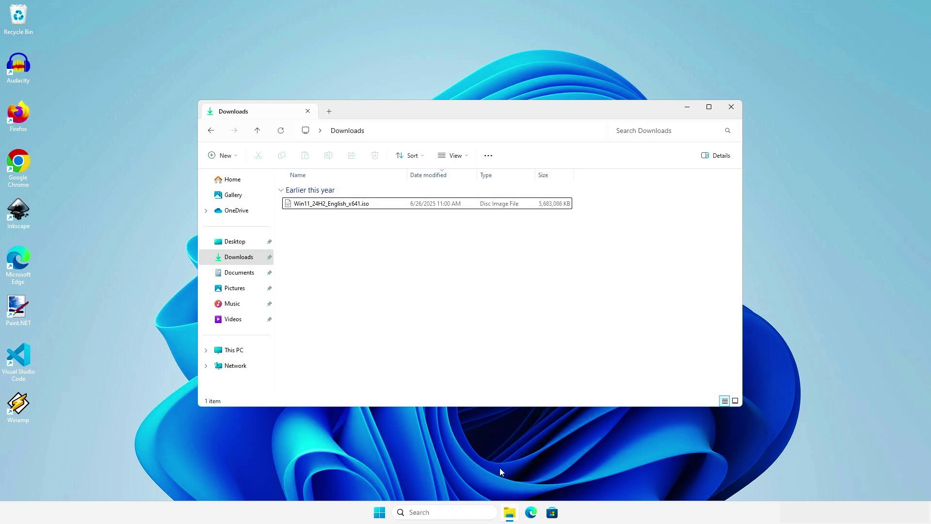
pyautogui.click(379, 206)
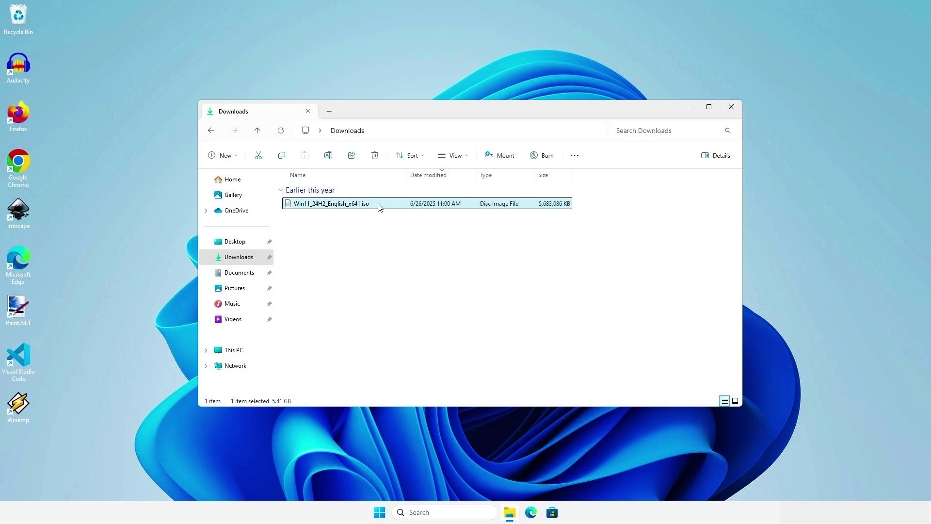
pyautogui.click(507, 159)
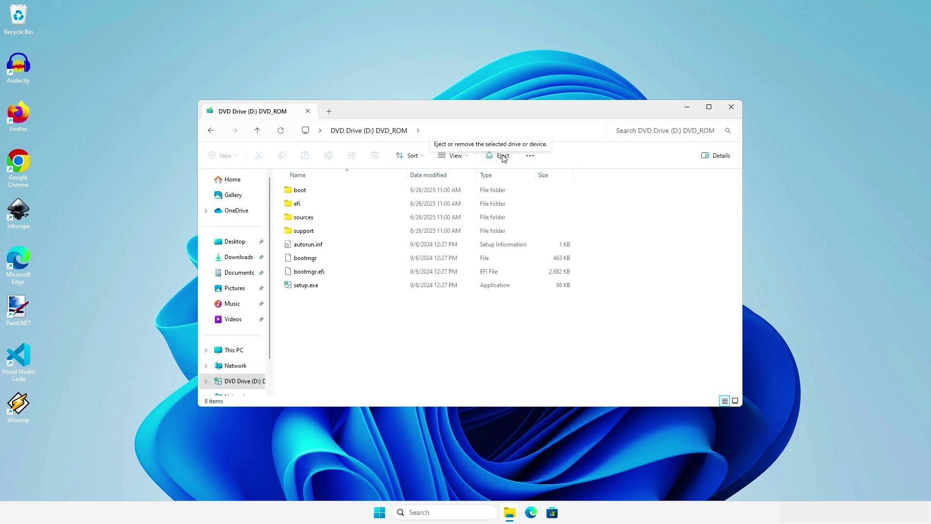
# Copy the path of setup.exe on the mounted drive and minimize File Explorer.
pyautogui.click(338, 286)
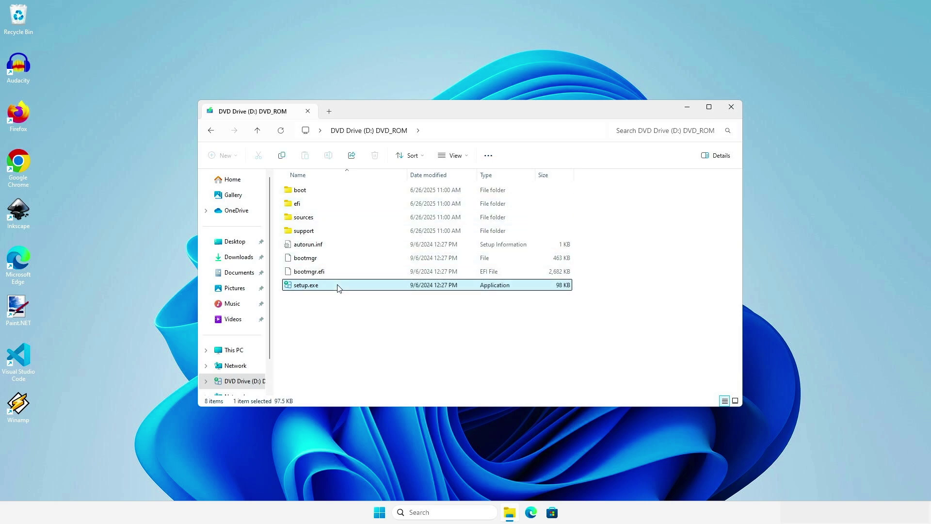
pyautogui.rightClick(338, 286)
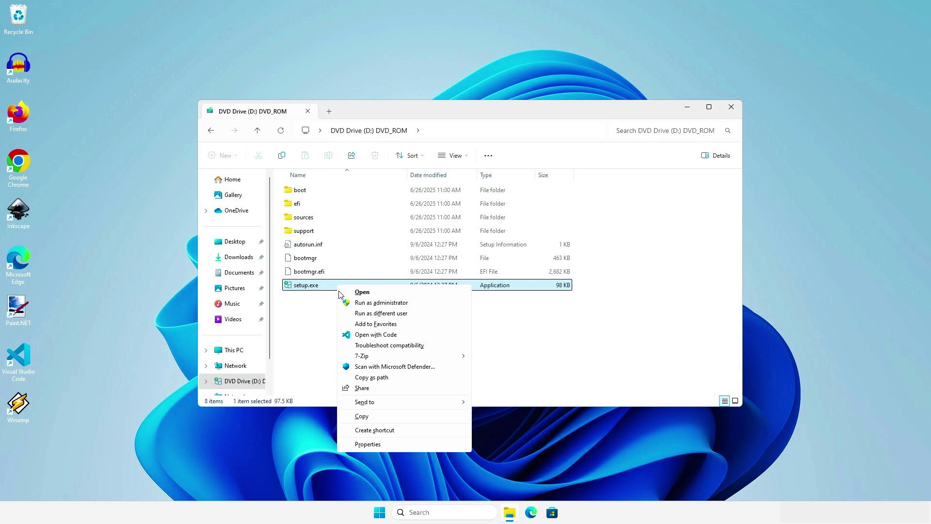
pyautogui.click(394, 378)
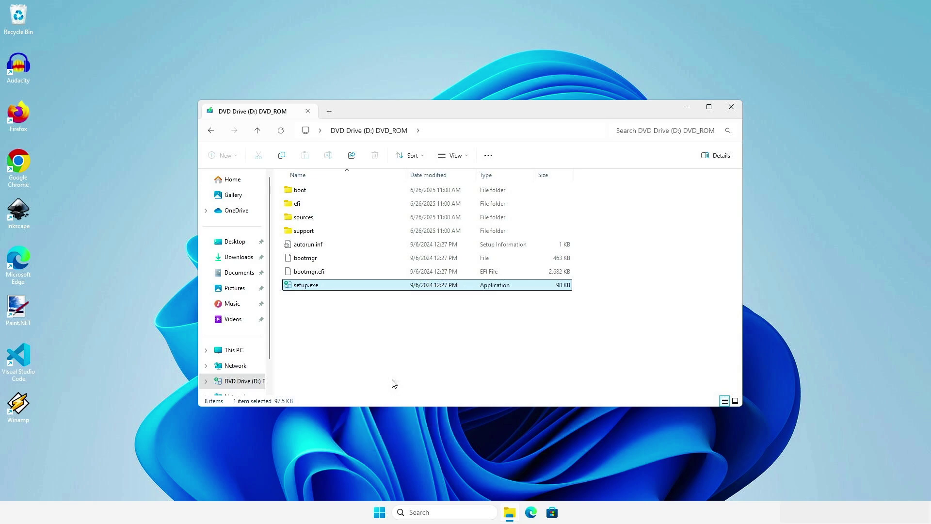
pyautogui.click(687, 107)
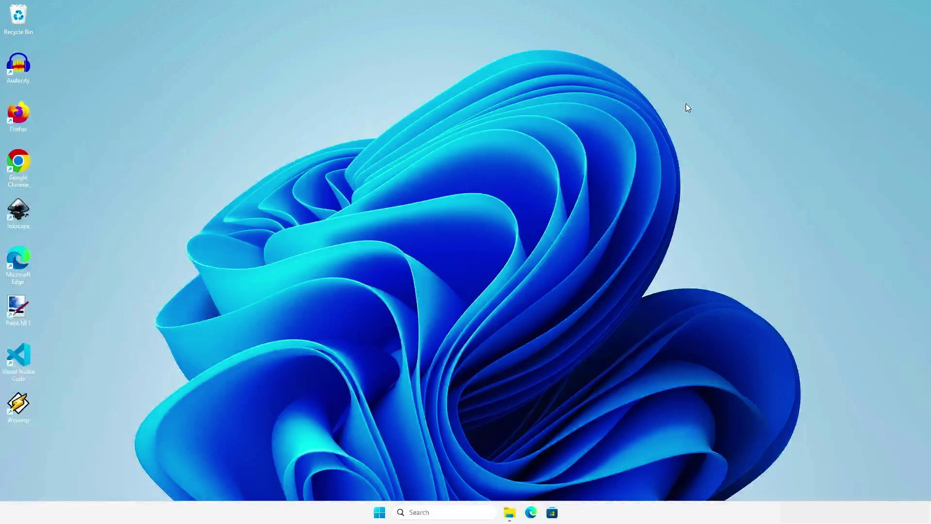
# Launch Command Prompt as administrator and enter "F:\setup.exe" /product server at the prompt.
pyautogui.click(439, 513)
pyautogui.write('cmd')
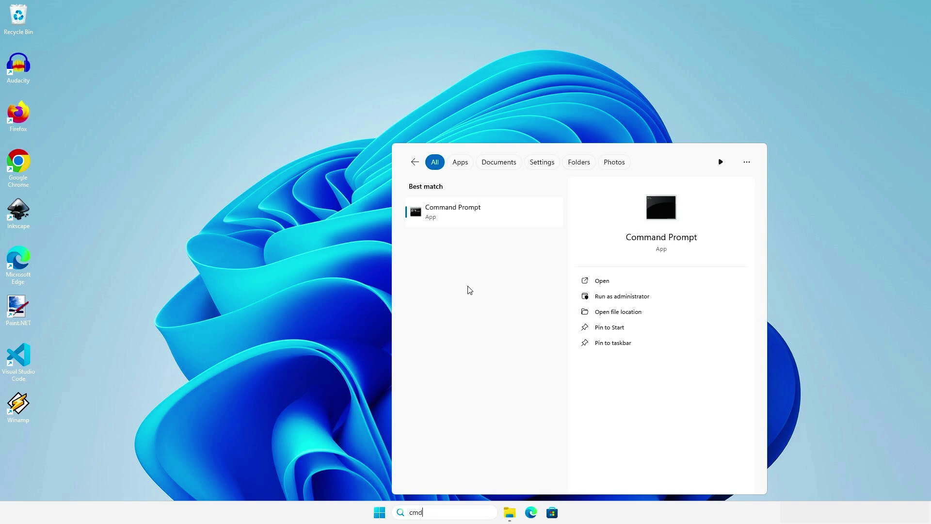
pyautogui.rightClick(483, 215)
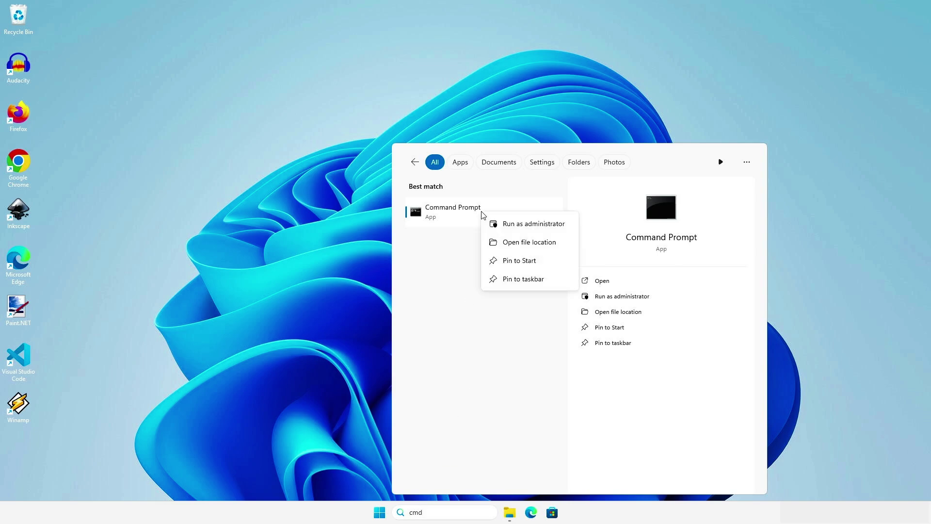
pyautogui.click(563, 224)
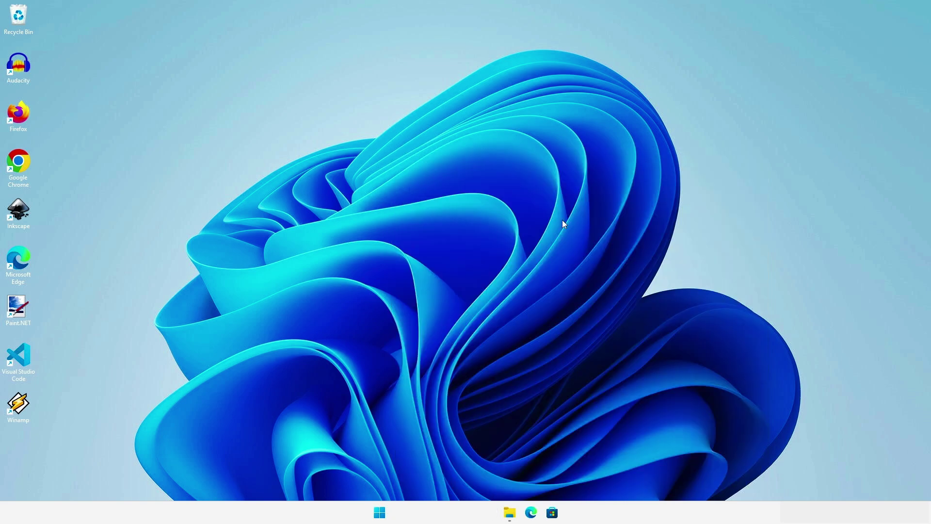
pyautogui.write('"F:\\setup.exe"')
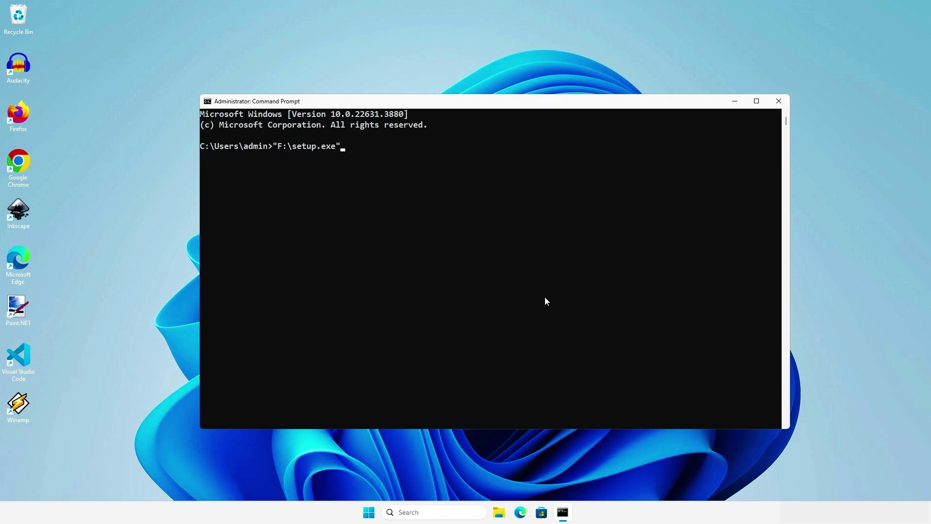
pyautogui.write(' /')
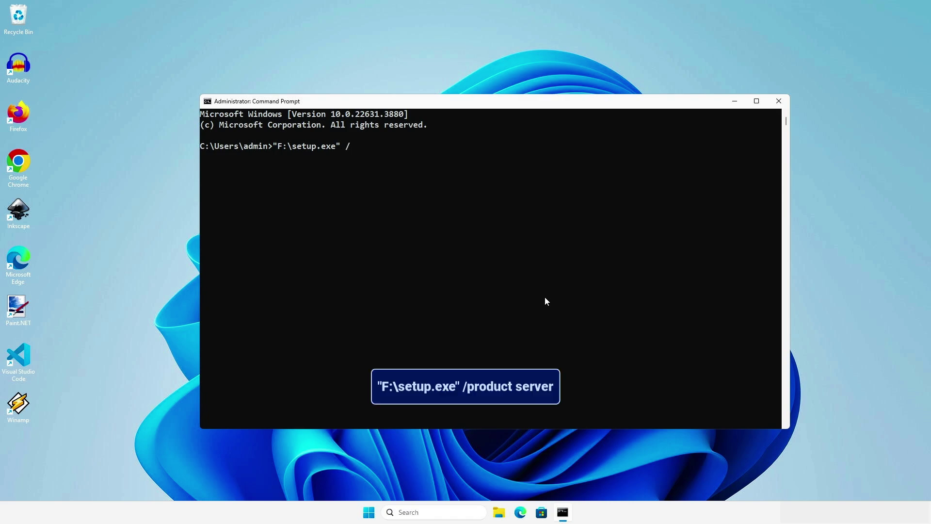
pyautogui.write('product server')
# Execute "F:\setup.exe" /product server from the administrator Command Prompt.
pyautogui.press('Return')
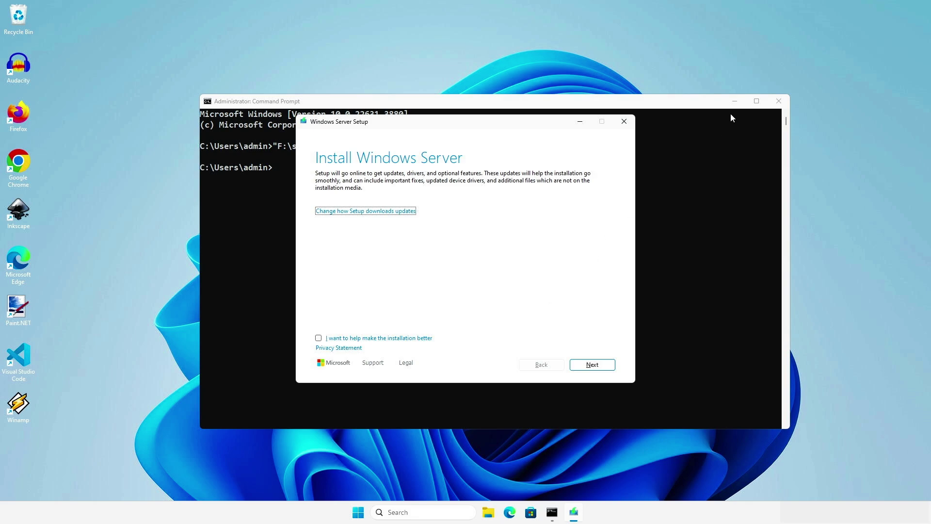
# With Command Prompt minimized, accept the license, keep files, settings and apps, and install.
pyautogui.click(734, 101)
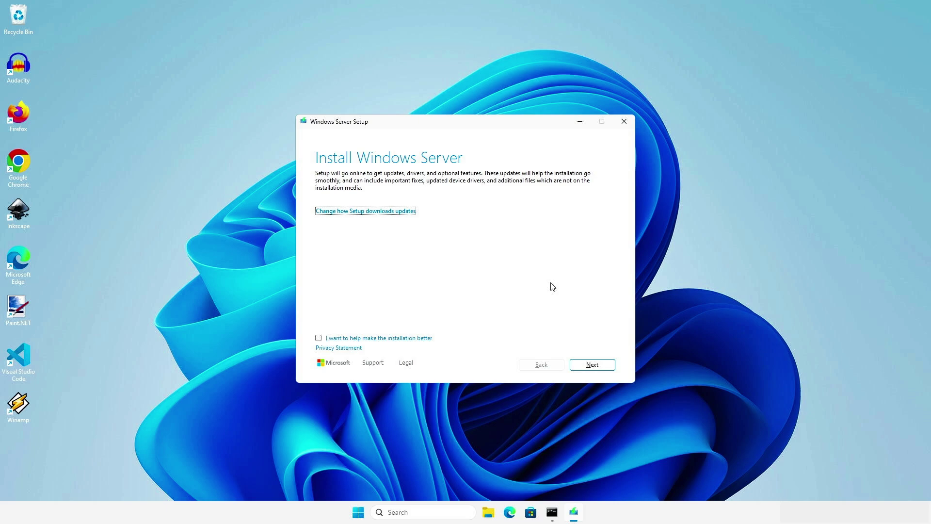
pyautogui.click(604, 367)
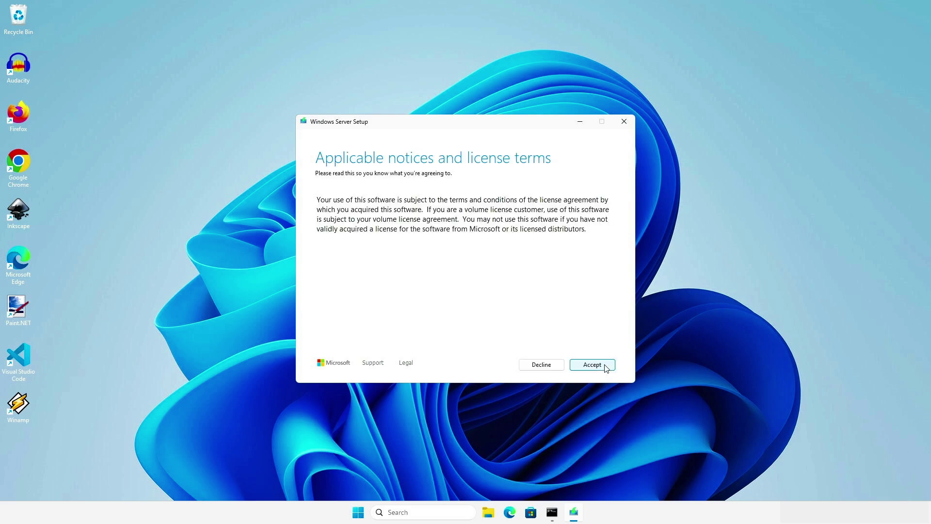
pyautogui.click(593, 365)
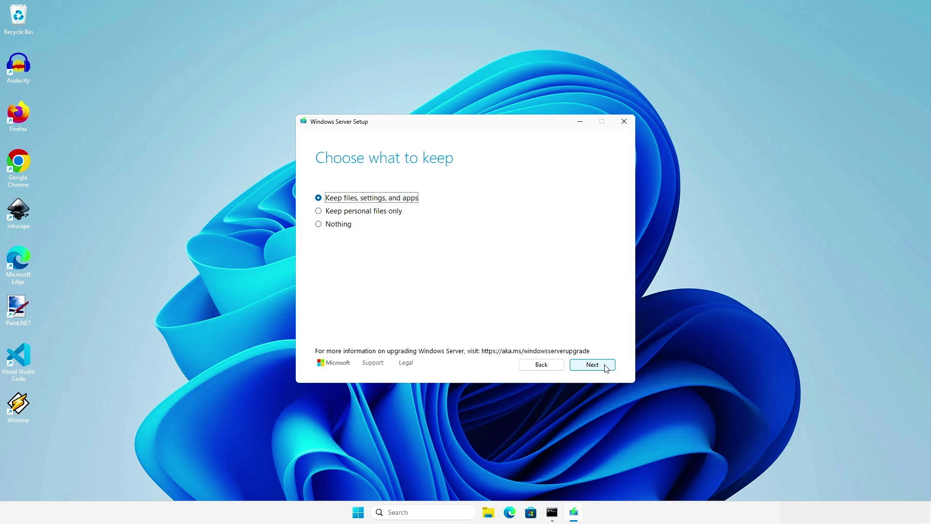
pyautogui.click(606, 368)
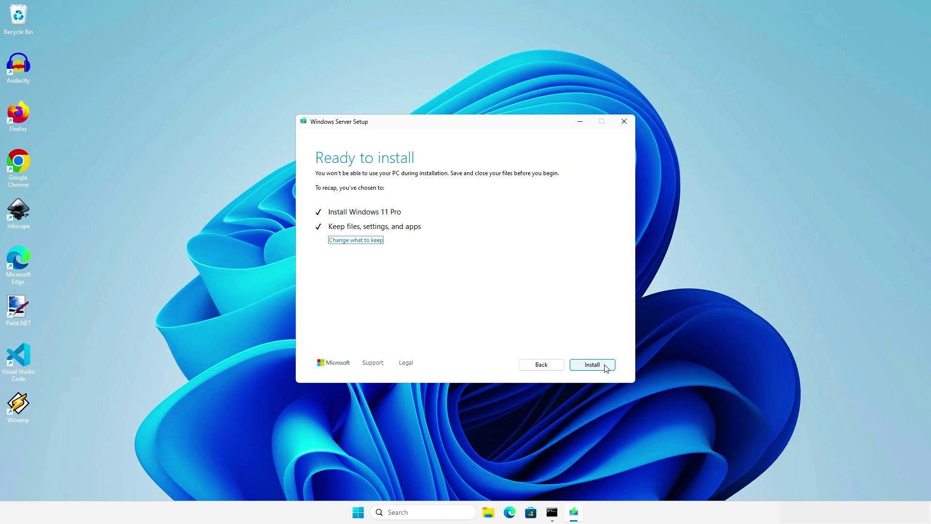
pyautogui.click(605, 364)
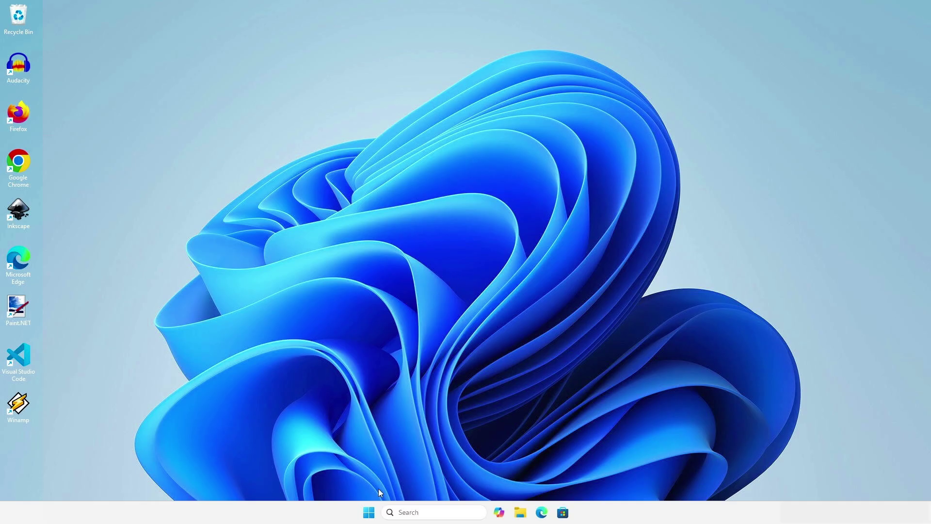
# Open Settings > System > About from the Start right-click menu to verify version 24H2.
pyautogui.rightClick(371, 518)
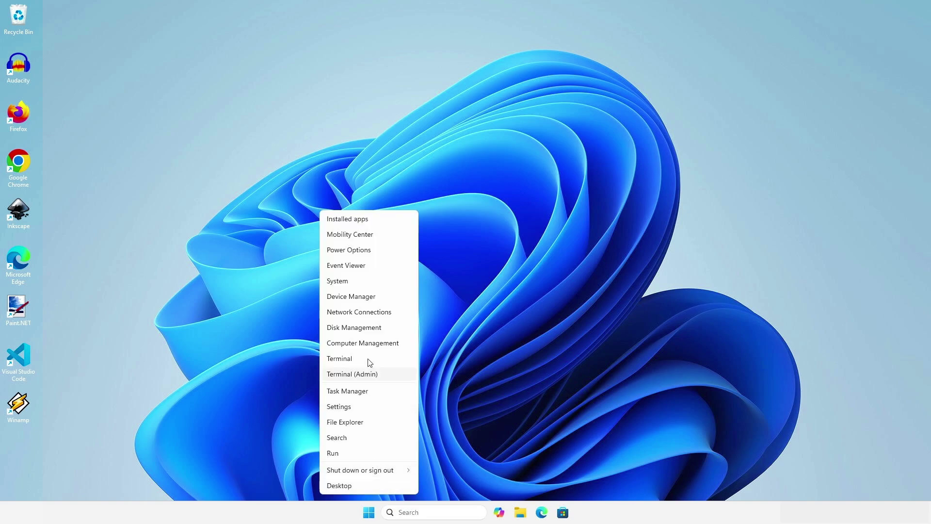
pyautogui.click(354, 286)
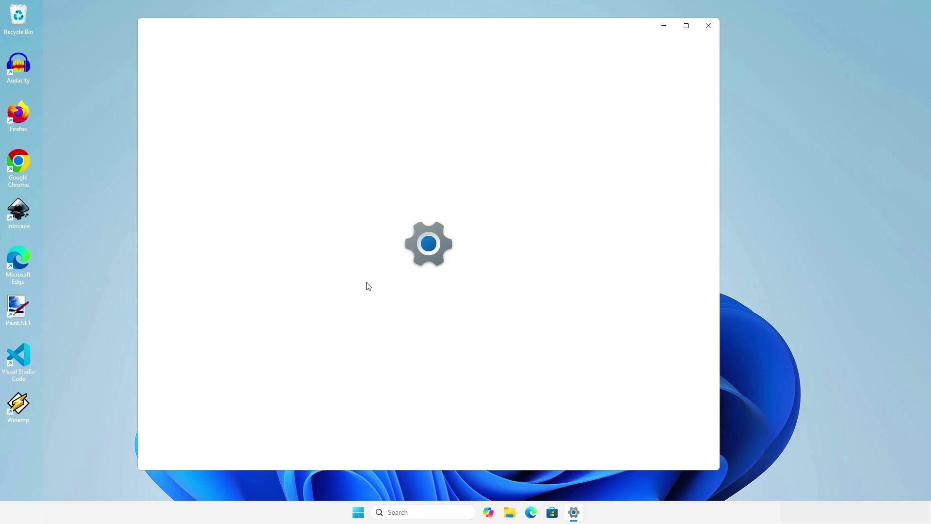